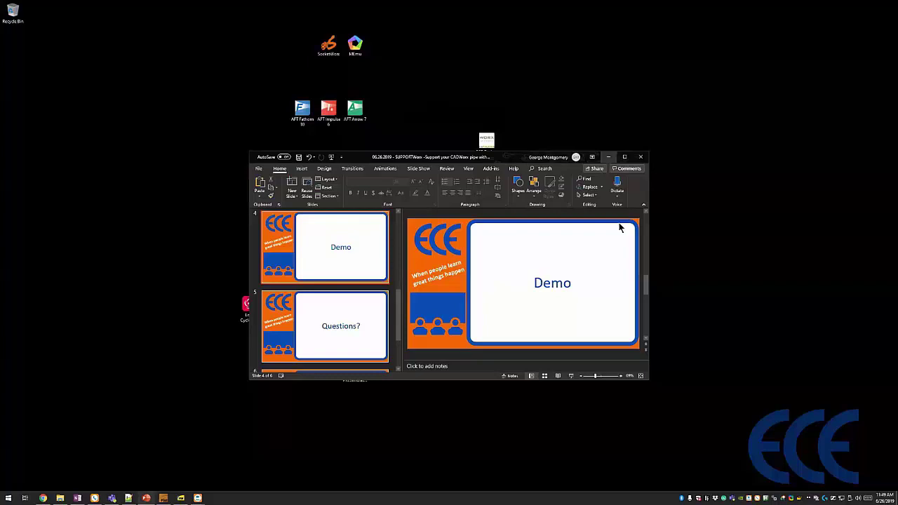
# Reveal the desktop and launch the Worx Pipe Support Catalog (Worx Steel) installer.
pyautogui.press('super+d')
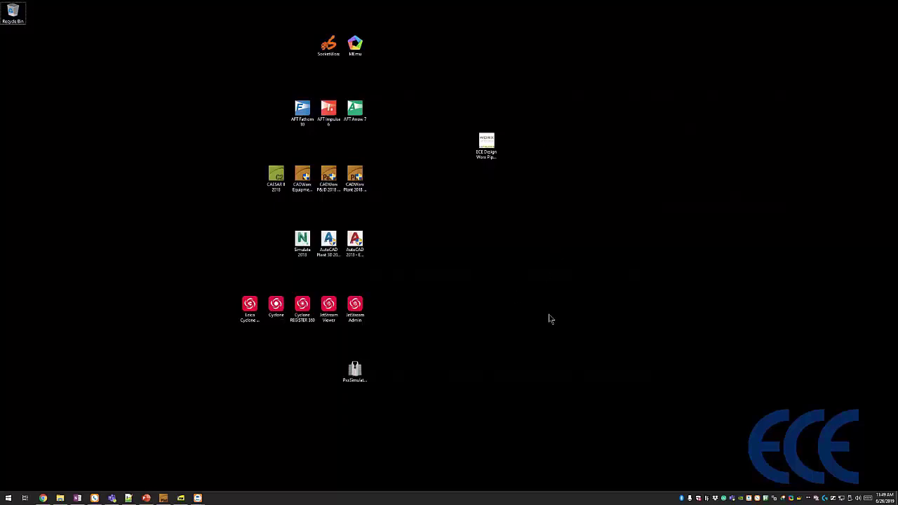
pyautogui.press('e')
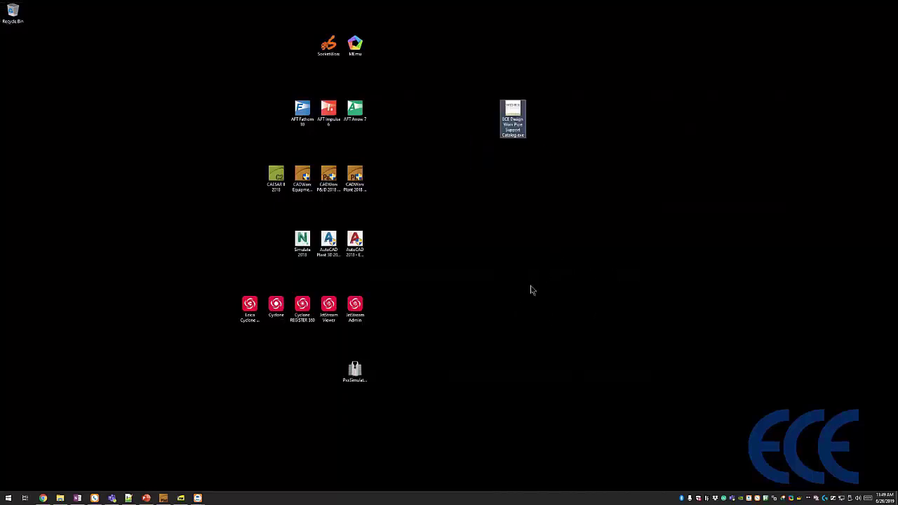
pyautogui.press('Return')
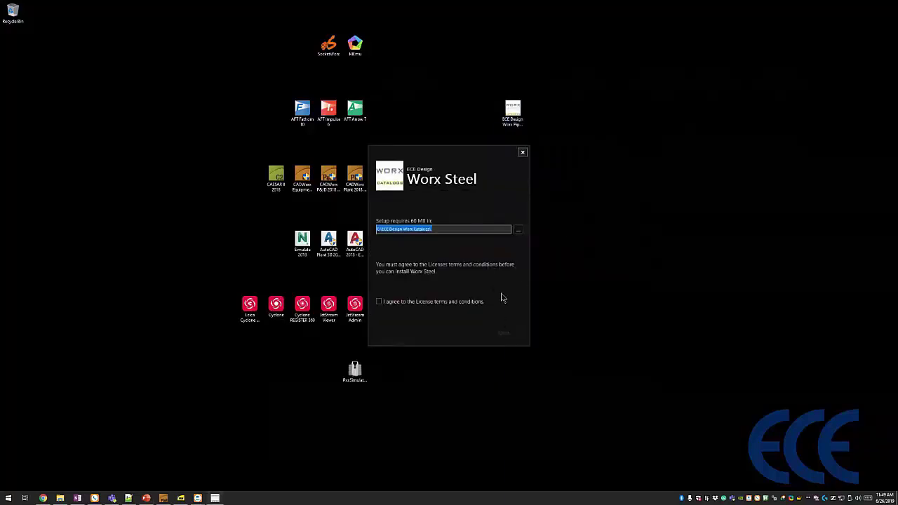
# Accept the license terms and continue, then cancel the setup, confirm, and finish.
pyautogui.press('Tab')
pyautogui.press('Tab')
pyautogui.press('space')
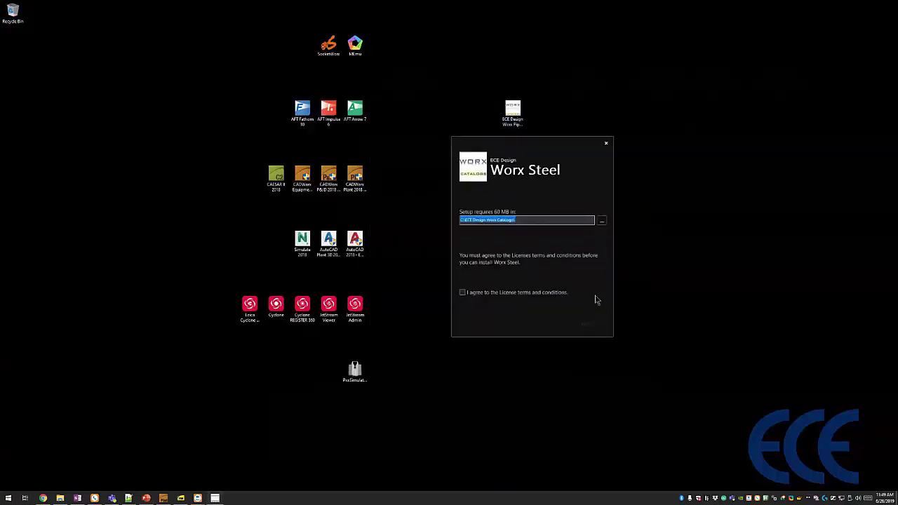
pyautogui.press('Return')
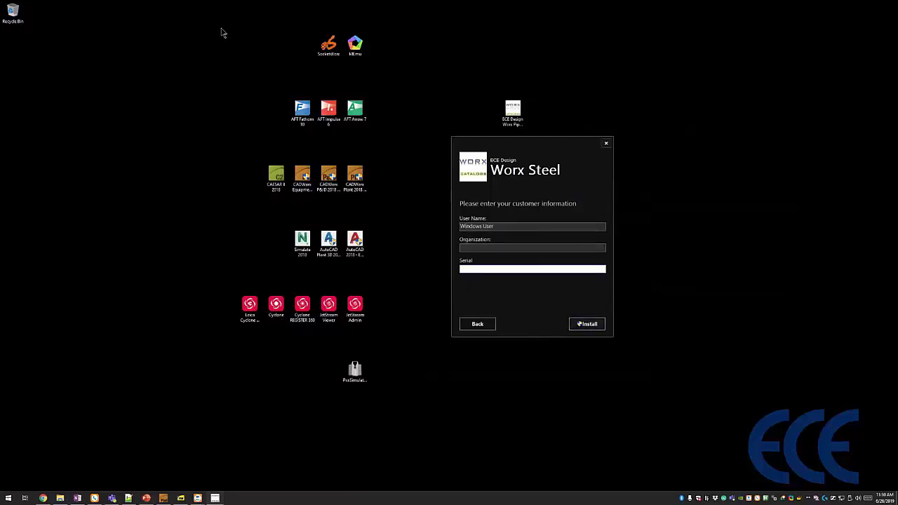
pyautogui.press('Escape')
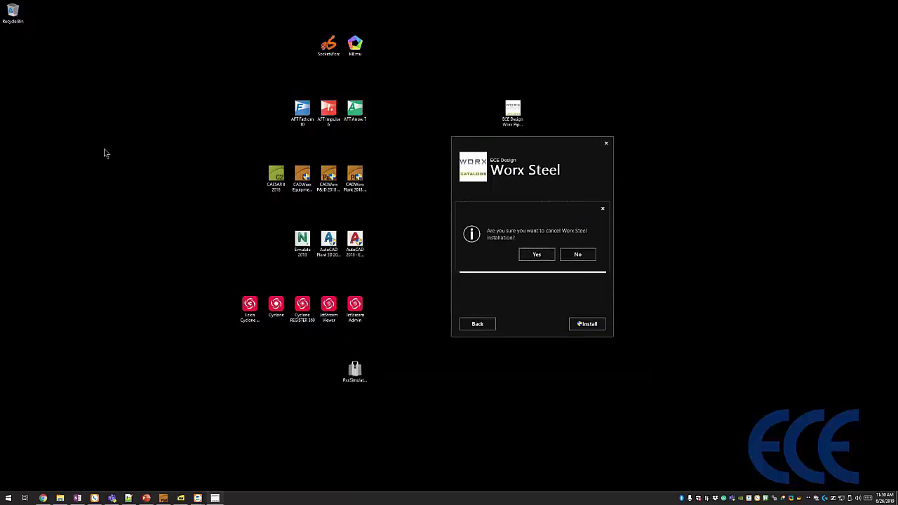
pyautogui.press('Return')
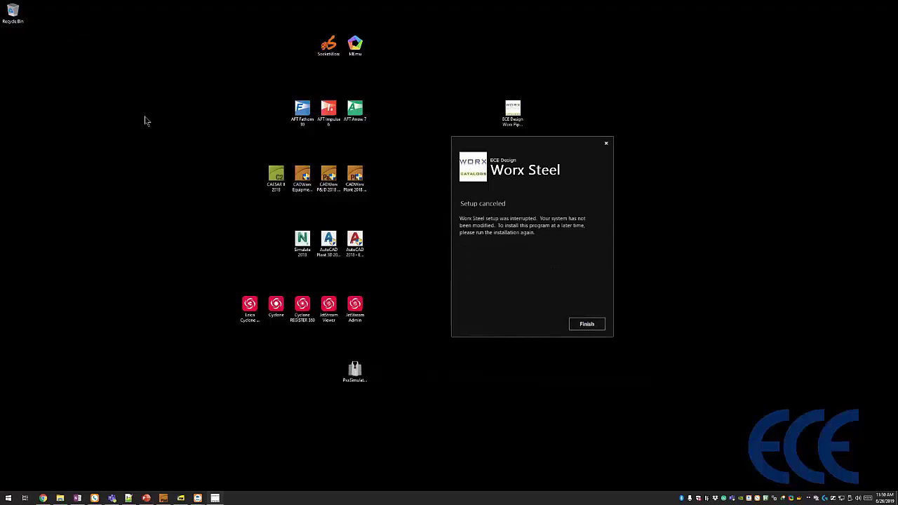
pyautogui.press('Return')
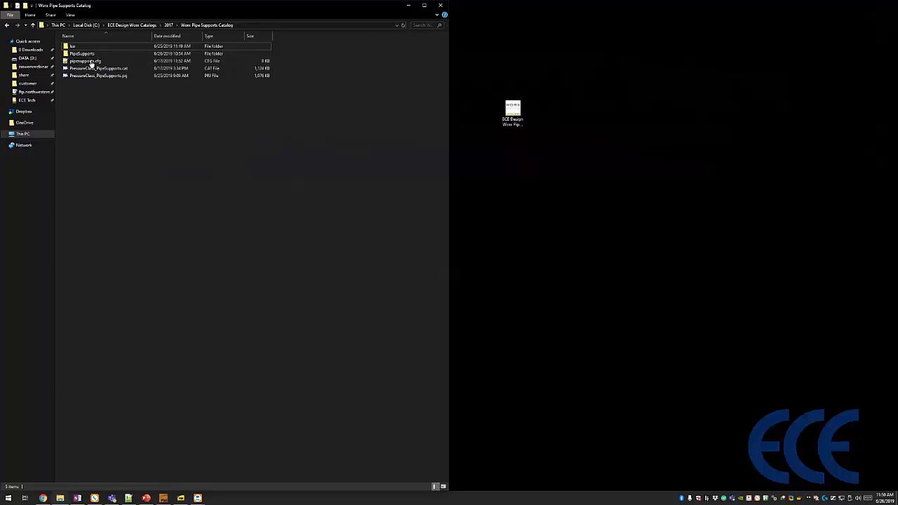
# Open the PipeSupports folder in the Worx Pipe Supports Catalog.
pyautogui.press('Up')
pyautogui.press('Up')
pyautogui.press('Up')
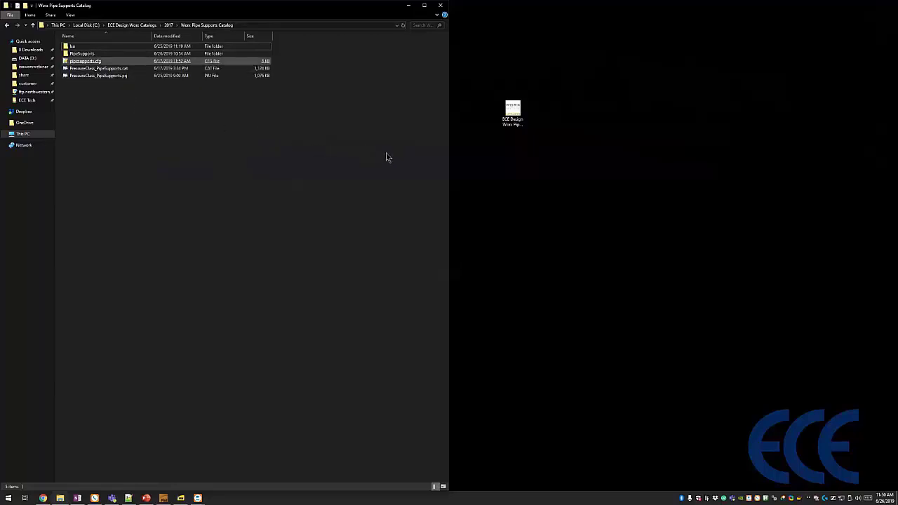
pyautogui.click(394, 157)
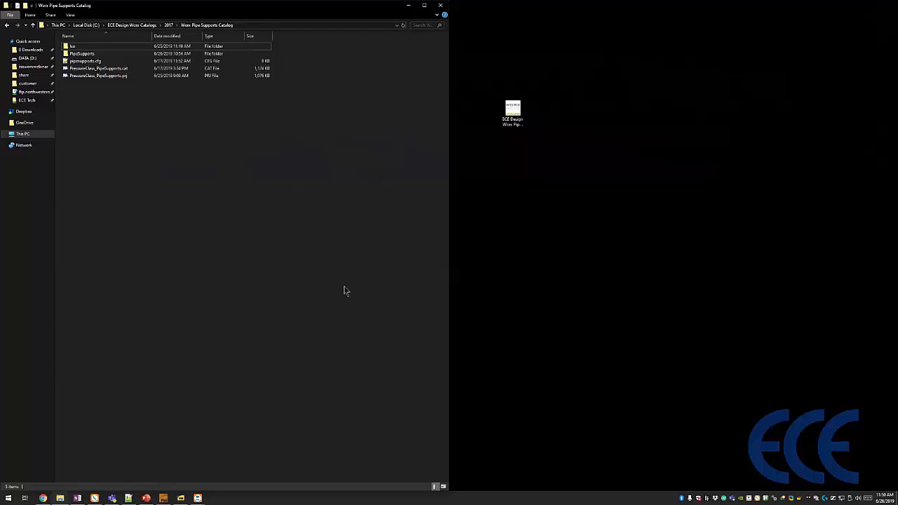
pyautogui.press('Down')
pyautogui.press('Down')
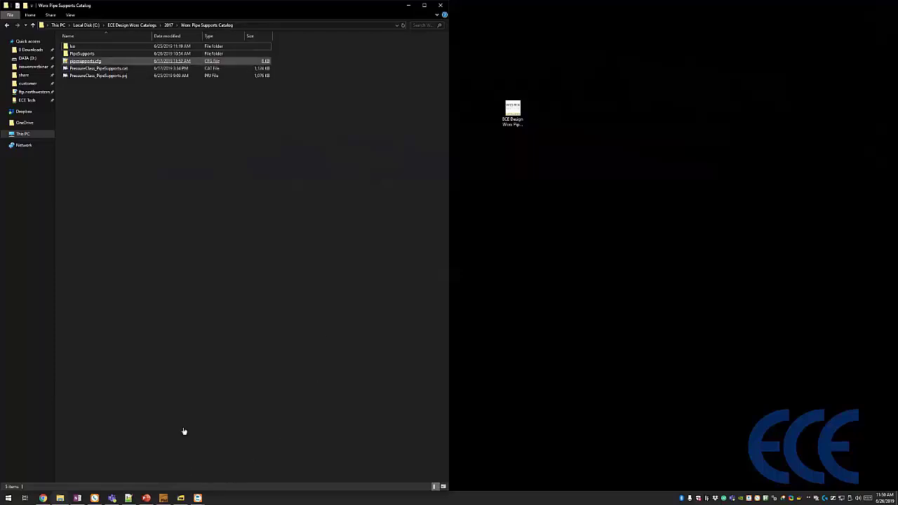
pyautogui.press('Up')
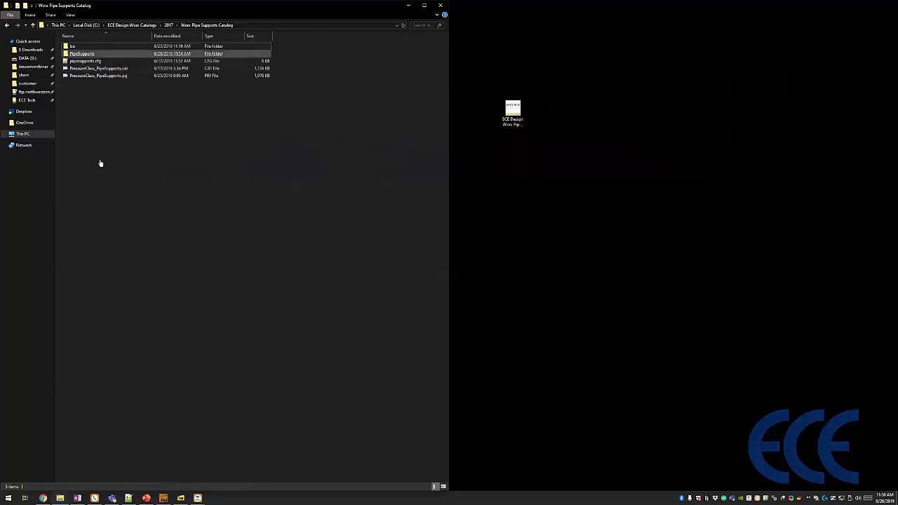
pyautogui.press('Return')
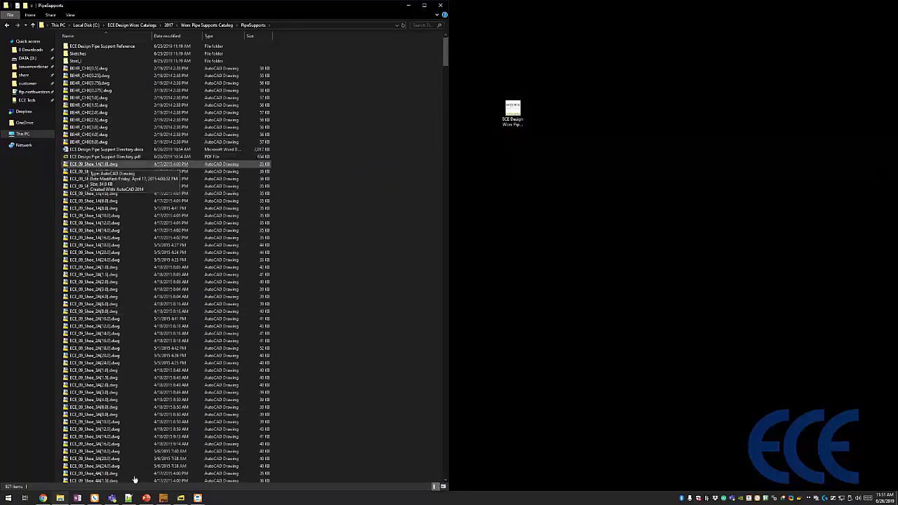
# Open ECE Design Pipe Support Directory.pdf from the PipeSupports file list.
pyautogui.press('Up')
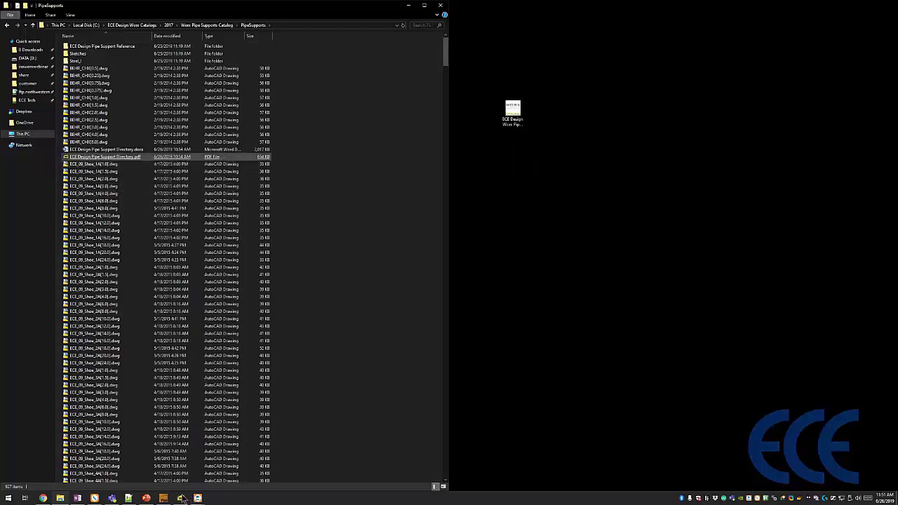
pyautogui.press('pagedown')
pyautogui.press('pagedown')
pyautogui.press('pagedown')
pyautogui.press('pagedown')
pyautogui.press('pagedown')
pyautogui.press('pagedown')
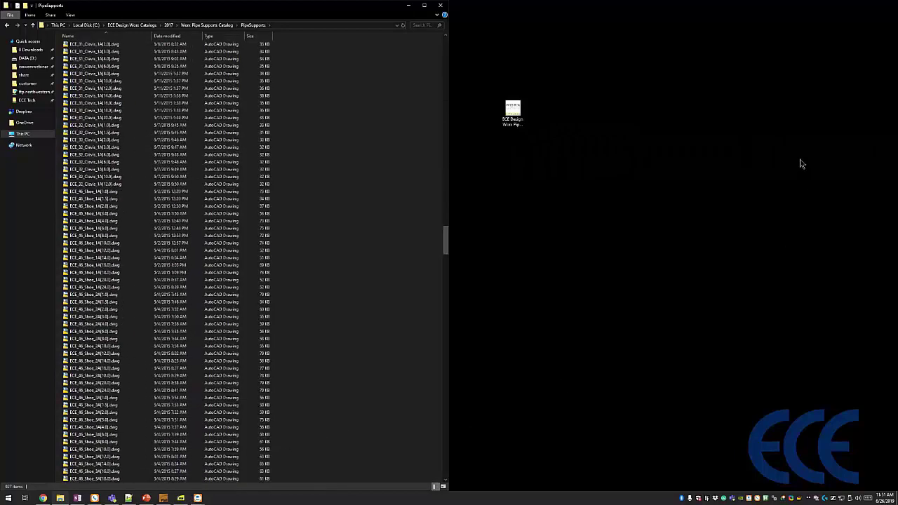
pyautogui.press('pagedown')
pyautogui.press('pagedown')
pyautogui.press('pagedown')
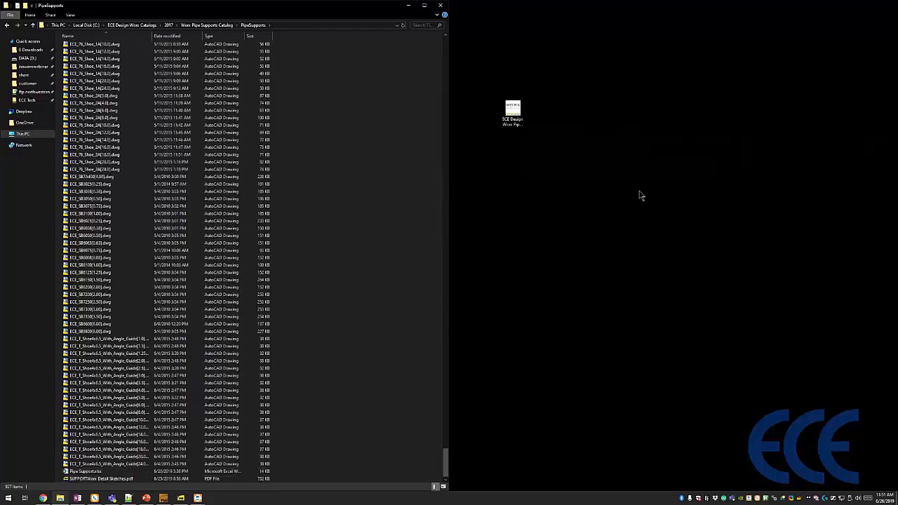
pyautogui.press('Return')
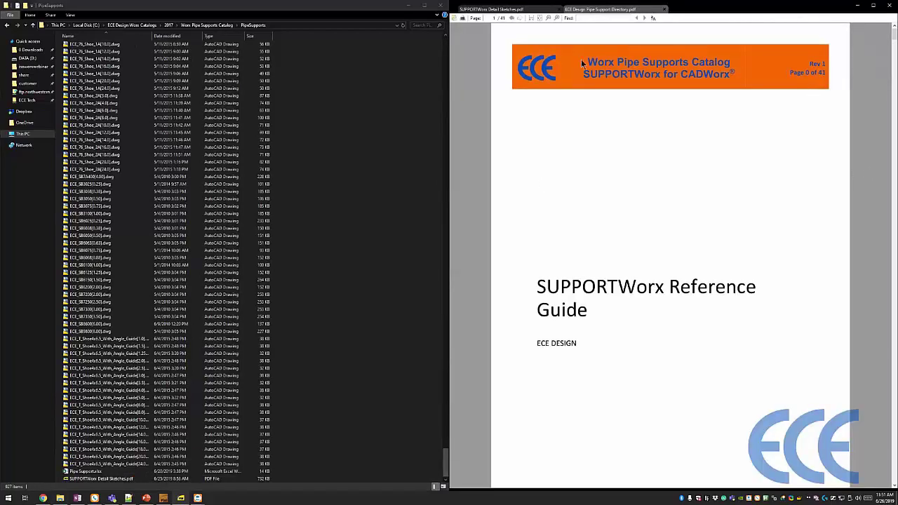
# Scroll the Reference Guide through Contents, Overview, CADWorx Setup and Directory, then switch to SUPPORTWorx Detail Sketches.
pyautogui.scroll(-1, 856, 249)
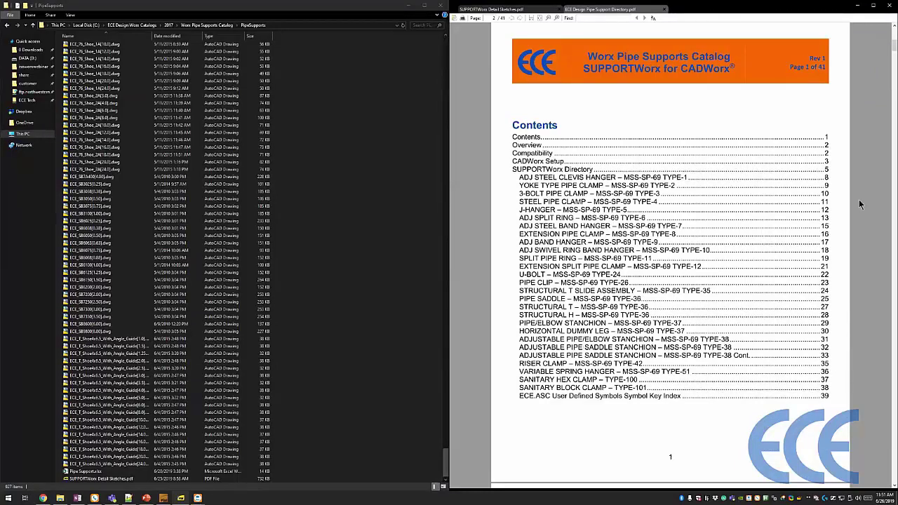
pyautogui.scroll(-6, 831, 24)
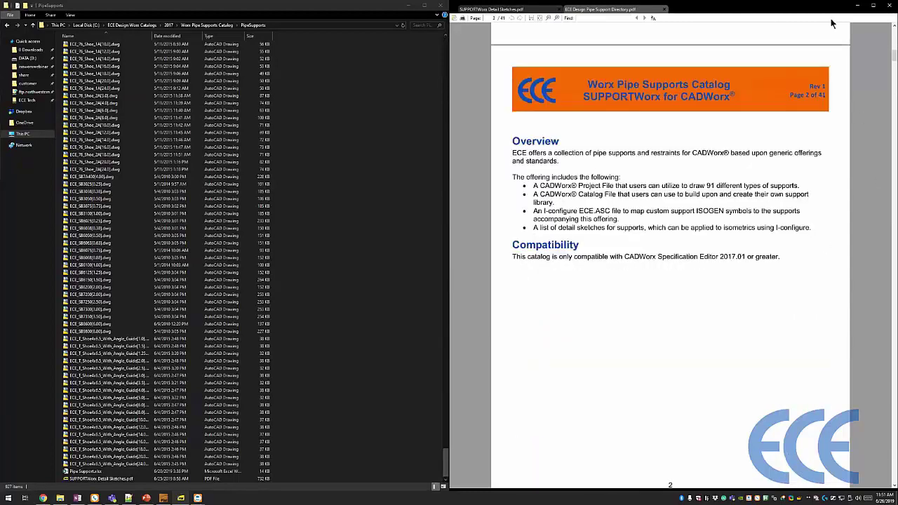
pyautogui.scroll(-3, 828, 178)
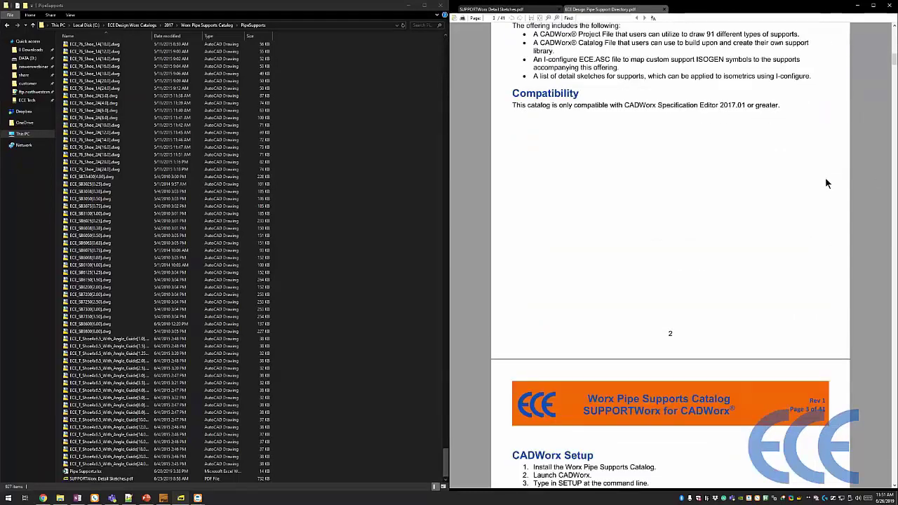
pyautogui.scroll(-4, 826, 184)
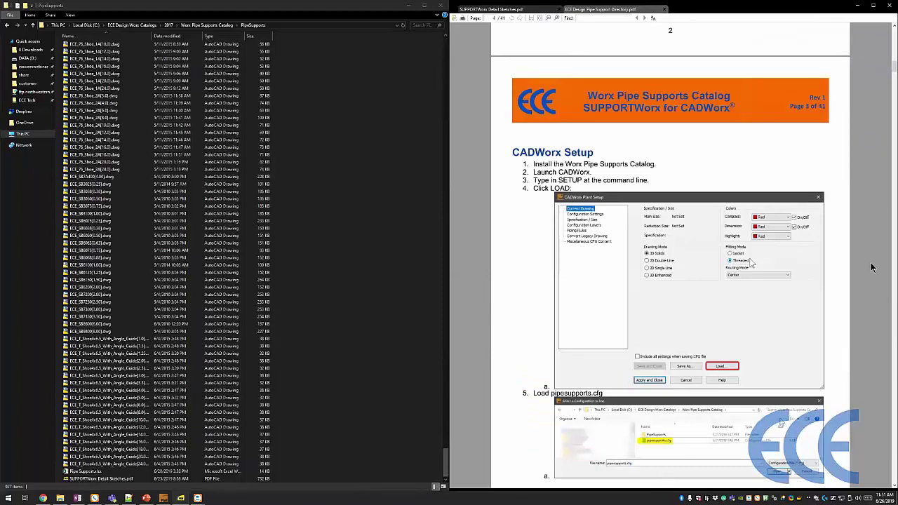
pyautogui.scroll(-12, 865, 259)
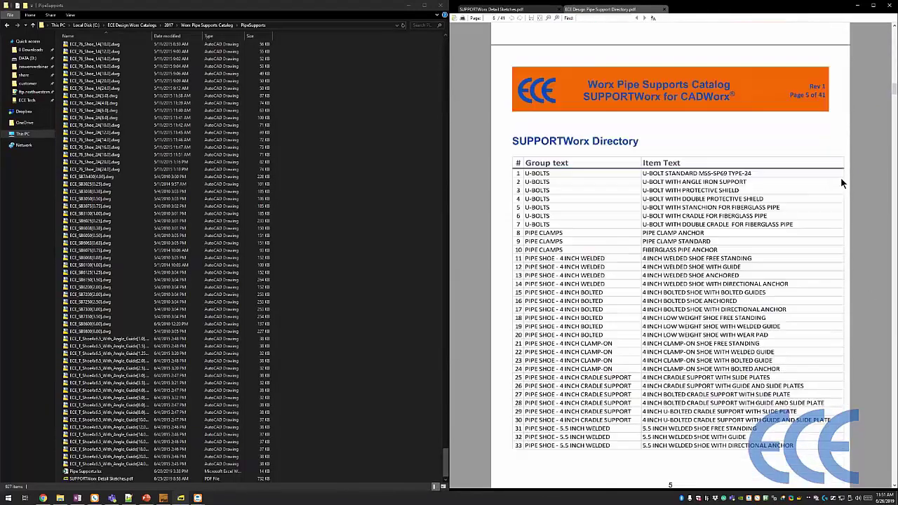
pyautogui.scroll(-1, 841, 183)
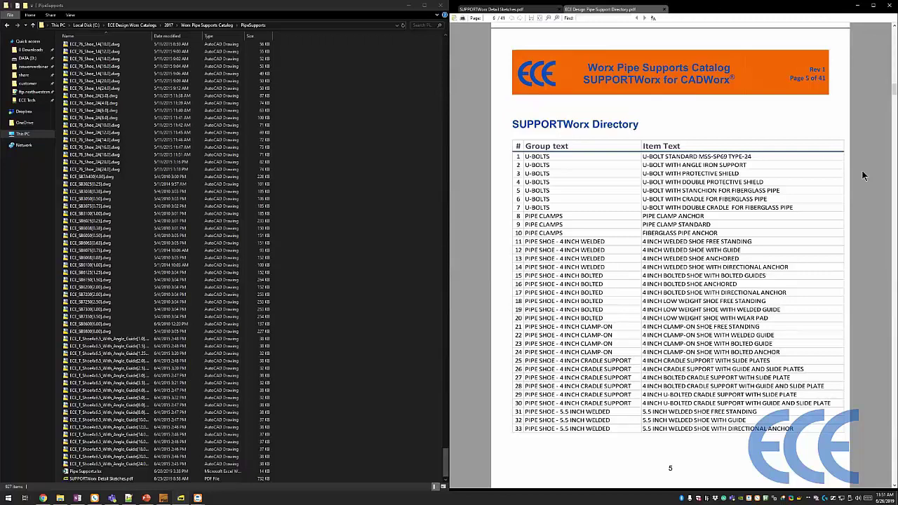
pyautogui.scroll(-1, 861, 177)
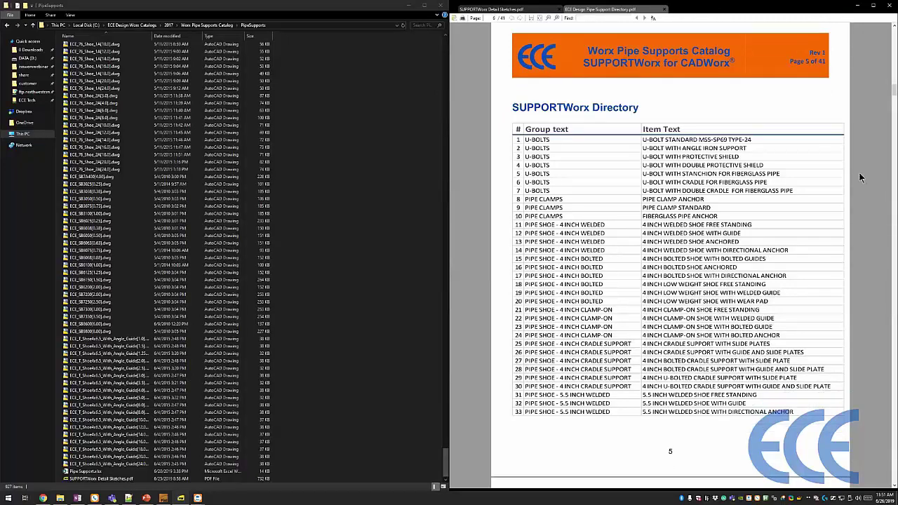
pyautogui.scroll(-20, 860, 173)
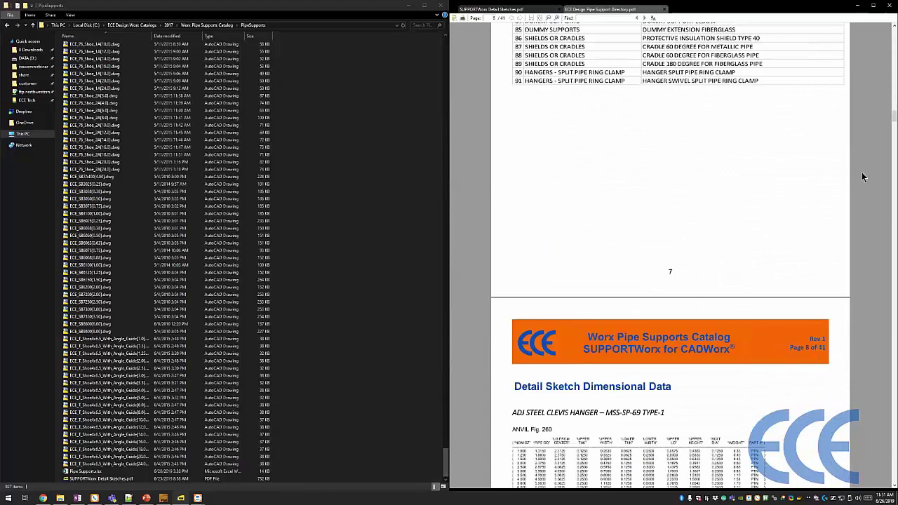
pyautogui.scroll(-20, 725, 224)
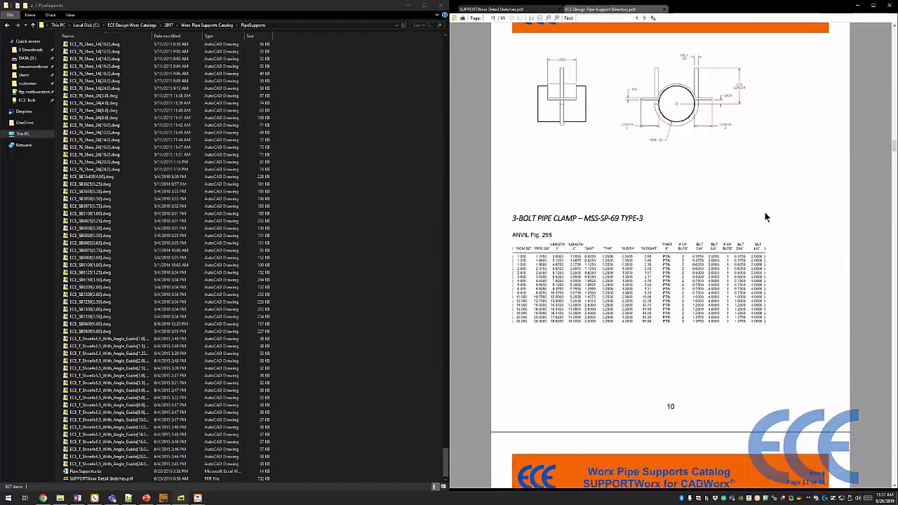
pyautogui.scroll(-20, 765, 218)
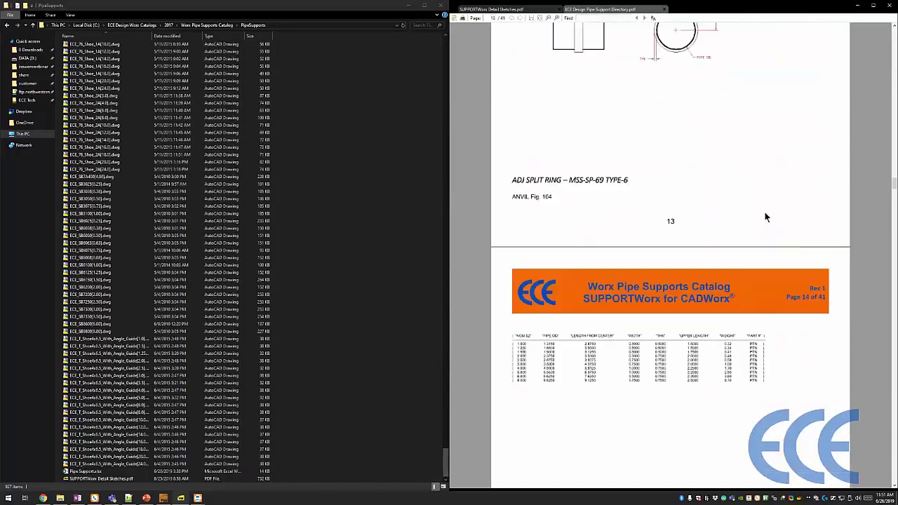
pyautogui.scroll(-15, 765, 218)
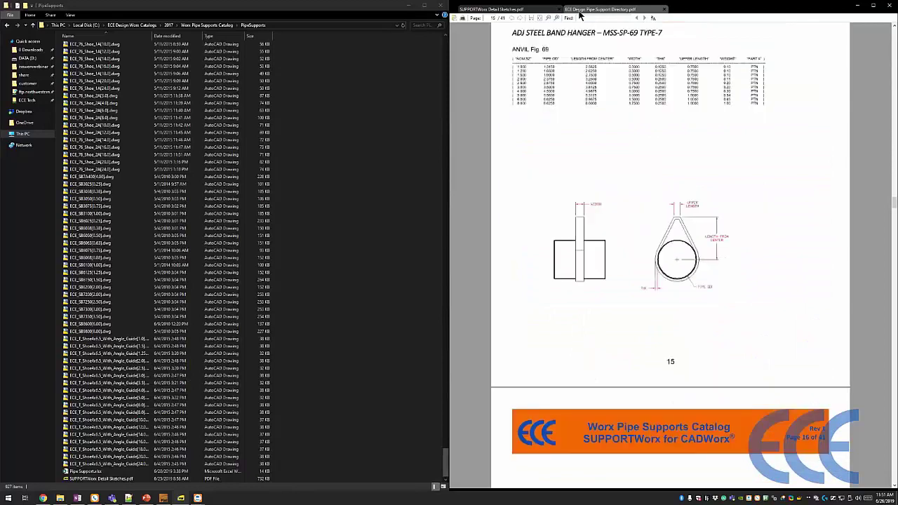
pyautogui.click(516, 10)
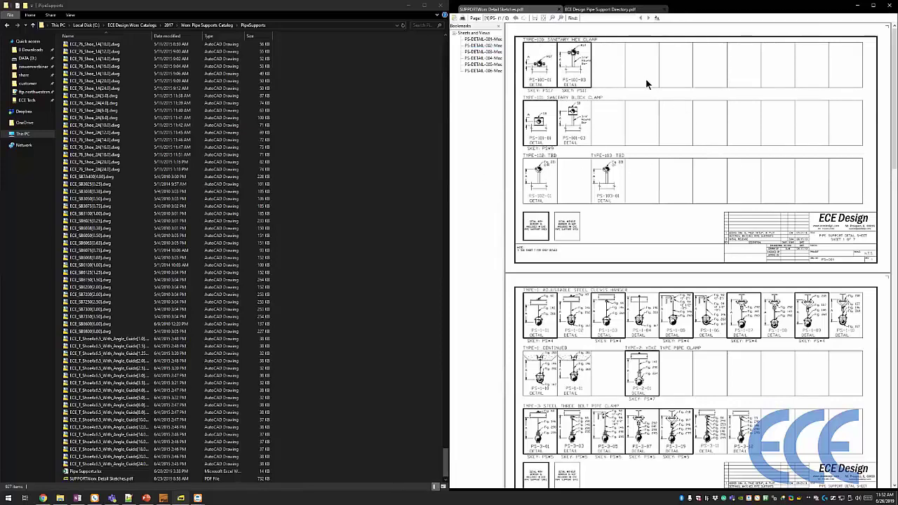
# Scroll the Detail Sketches down and back to the Type-100 and Type-101 clamp sheet.
pyautogui.scroll(-10, 683, 105)
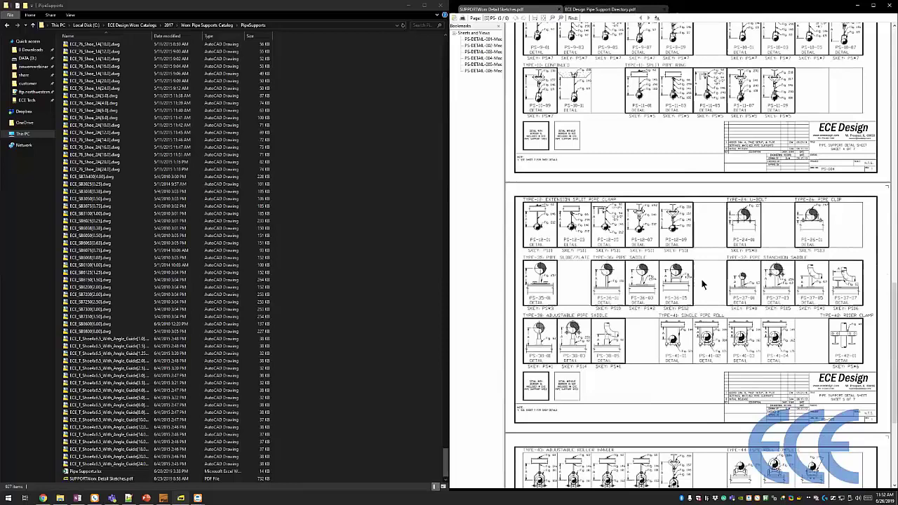
pyautogui.scroll(10, 768, 298)
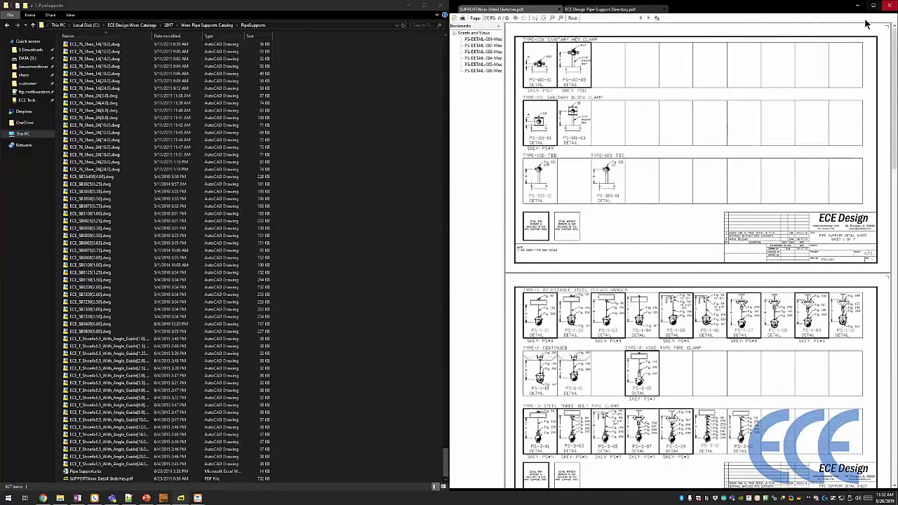
# Close the PDF viewer and scroll up the Explorer file list.
pyautogui.click(889, 5)
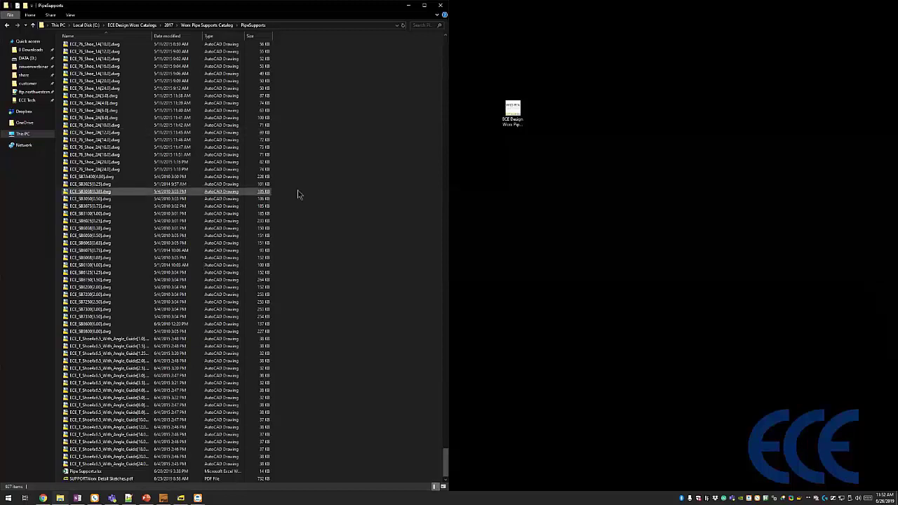
pyautogui.scroll(15, 369, 185)
pyautogui.scroll(5, 370, 168)
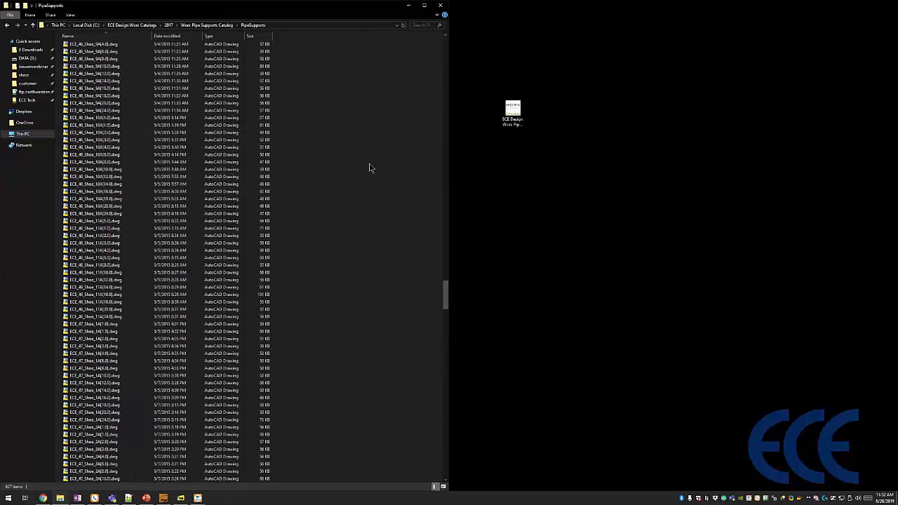
pyautogui.scroll(1, 368, 172)
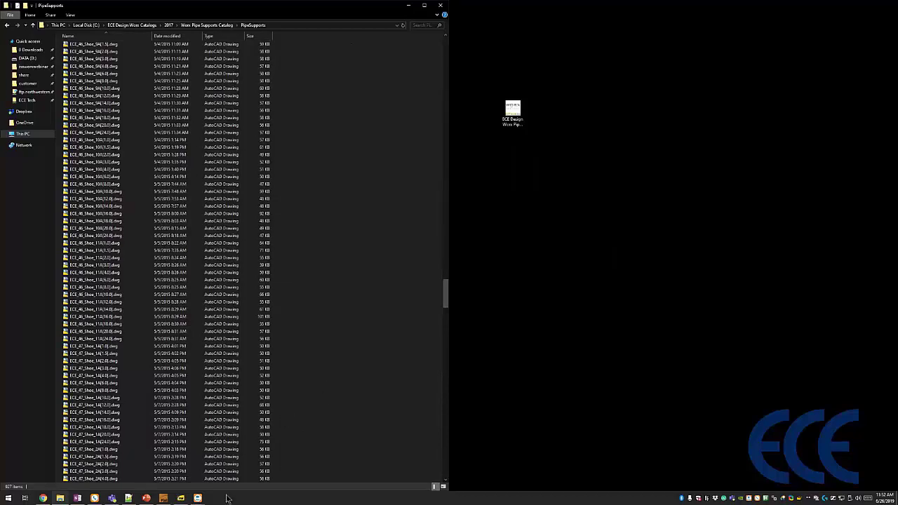
# Bring the P_100_WIP.dwg drawing to the front and zoom in on the piping.
pyautogui.click(190, 495)
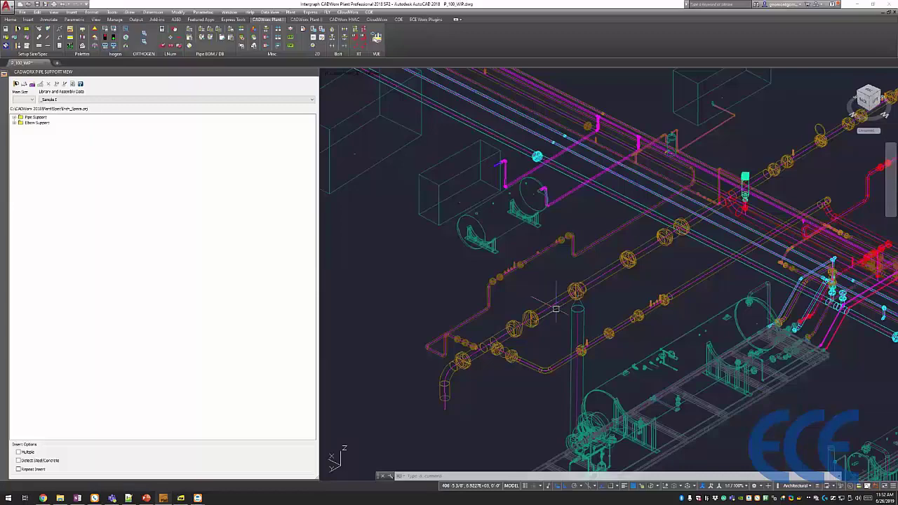
pyautogui.scroll(2, 553, 209)
pyautogui.scroll(-4, 552, 209)
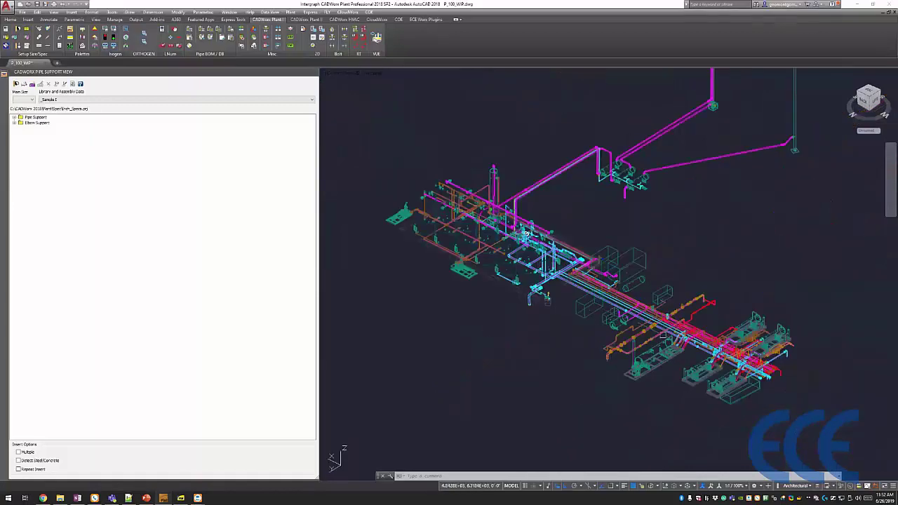
pyautogui.scroll(3, 691, 267)
pyautogui.scroll(-2, 691, 210)
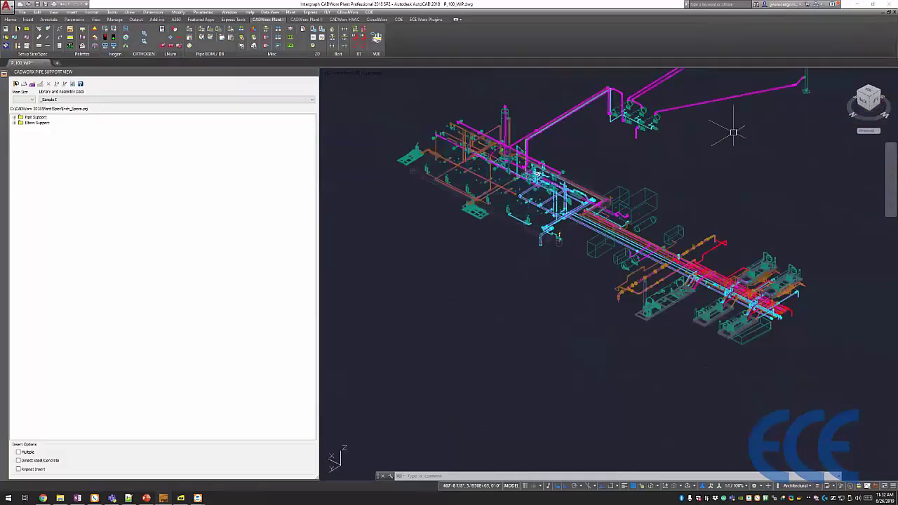
pyautogui.scroll(2, 691, 211)
pyautogui.scroll(1, 711, 214)
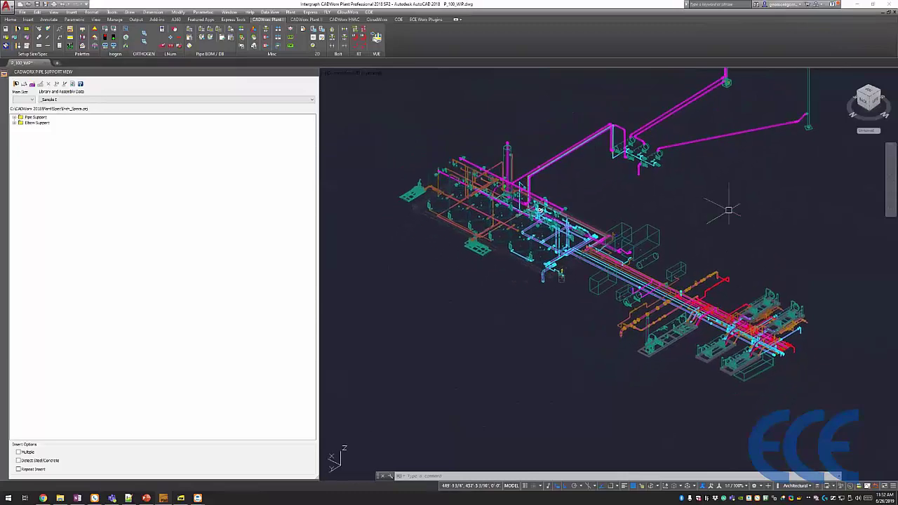
pyautogui.scroll(1, 676, 284)
pyautogui.scroll(6, 509, 265)
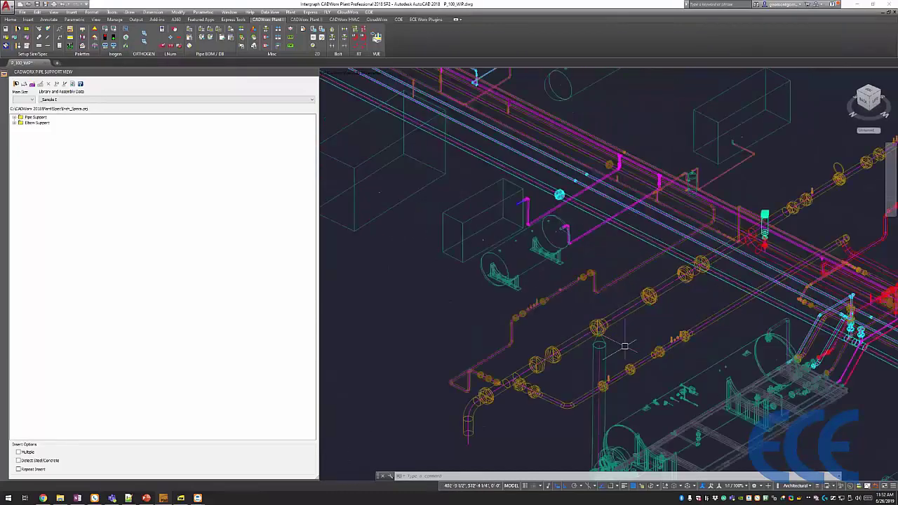
pyautogui.scroll(-1, 647, 271)
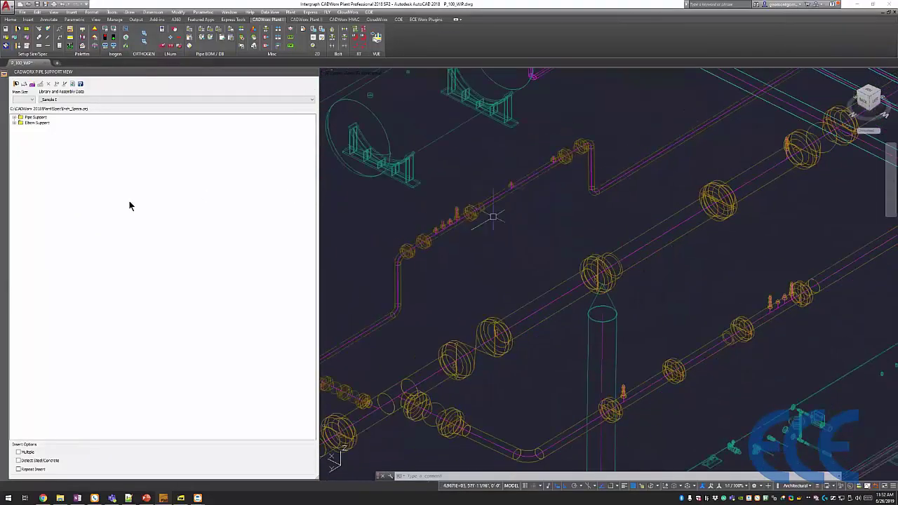
# Expand the Pipe Support and Elbow Support nodes, then auto-hide the Pipe Support View palette.
pyautogui.click(88, 153)
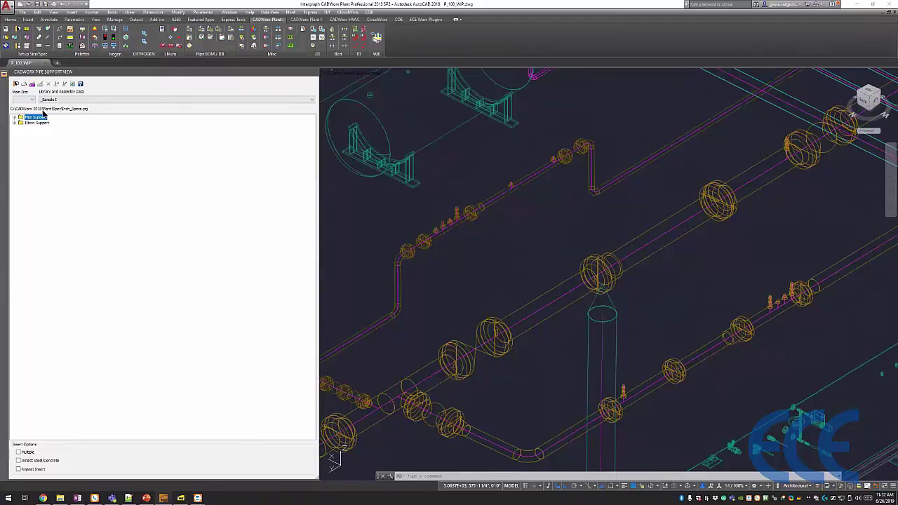
pyautogui.click(16, 117)
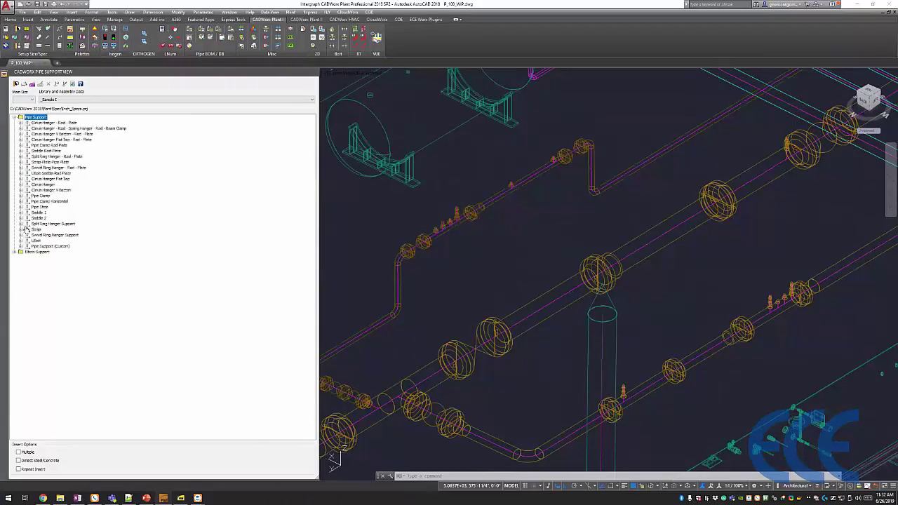
pyautogui.click(15, 252)
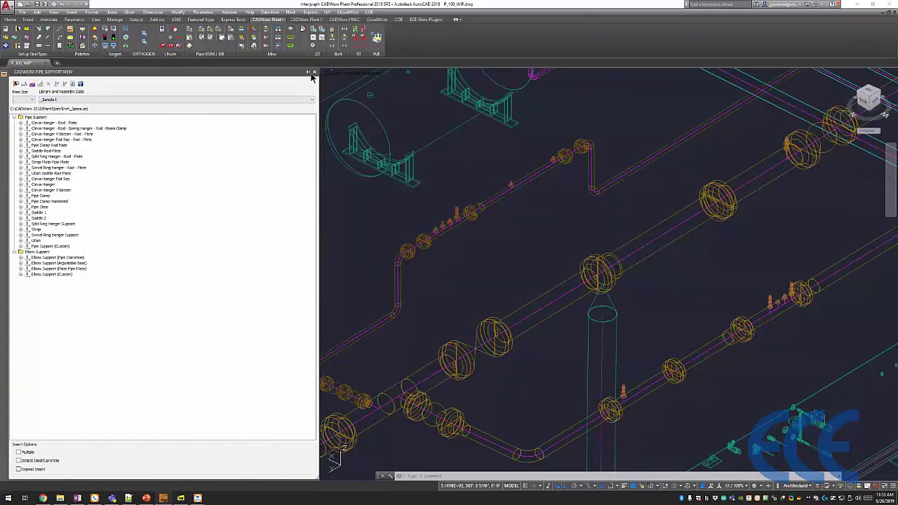
pyautogui.click(307, 71)
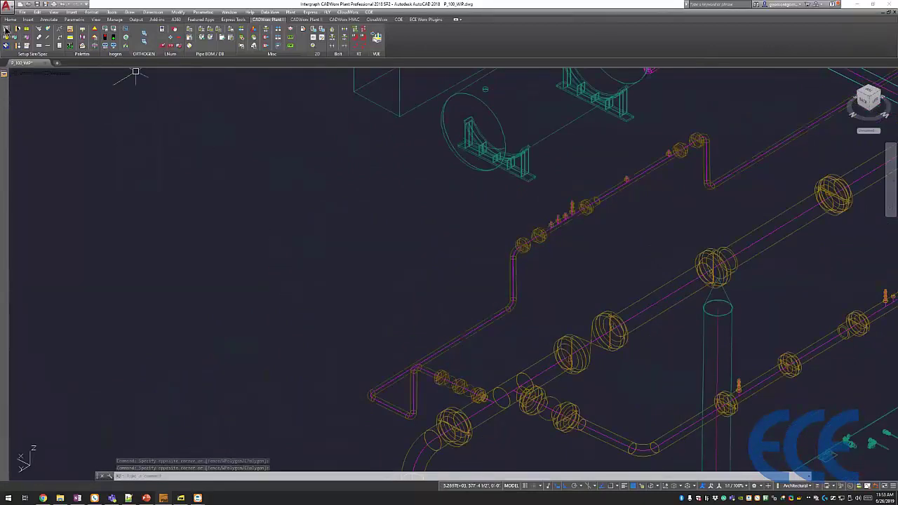
# Load pipesupports.cfg from C:\ECE Design Worx Catalogs\Worx Pipe Supports Catalog via Setup Size/Spec.
pyautogui.click(6, 31)
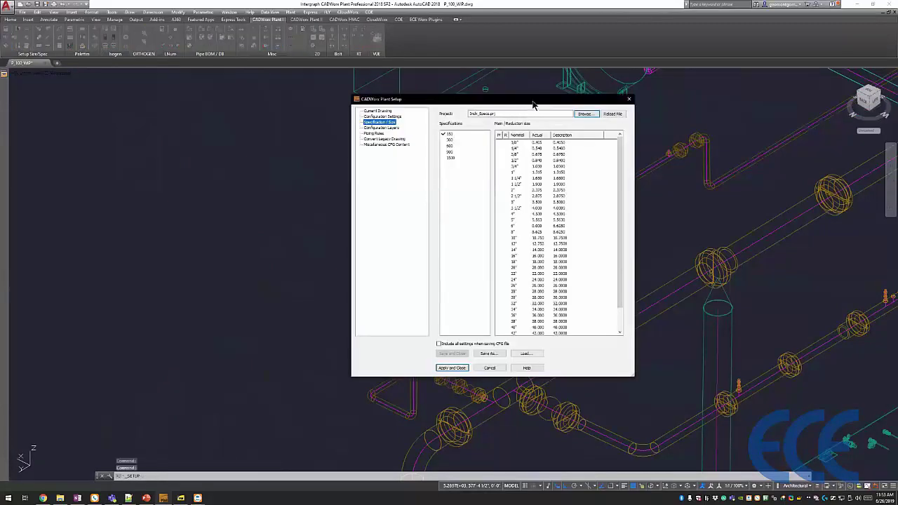
pyautogui.moveTo(533, 100); pyautogui.dragTo(541, 77)
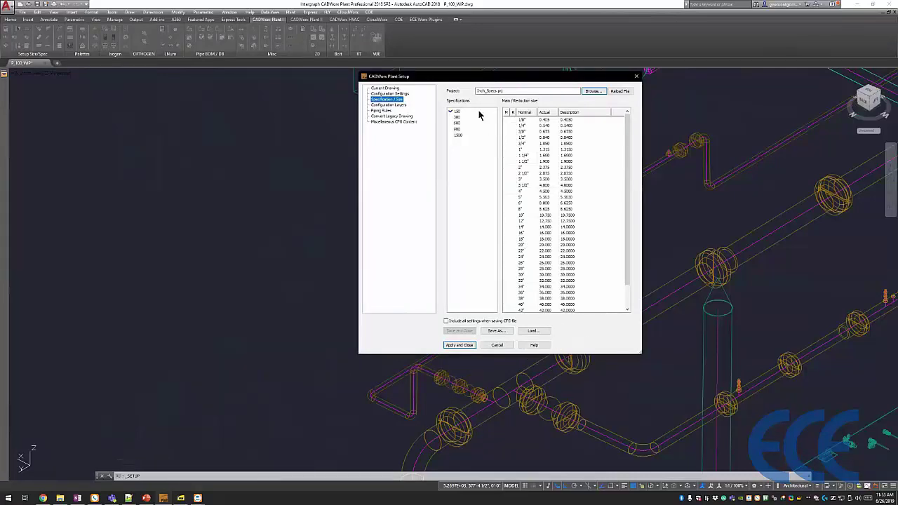
pyautogui.click(541, 332)
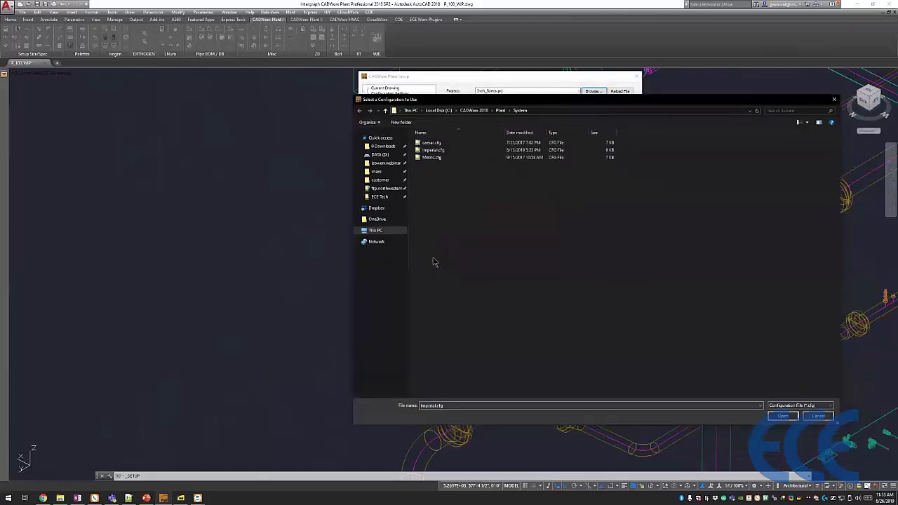
pyautogui.click(372, 231)
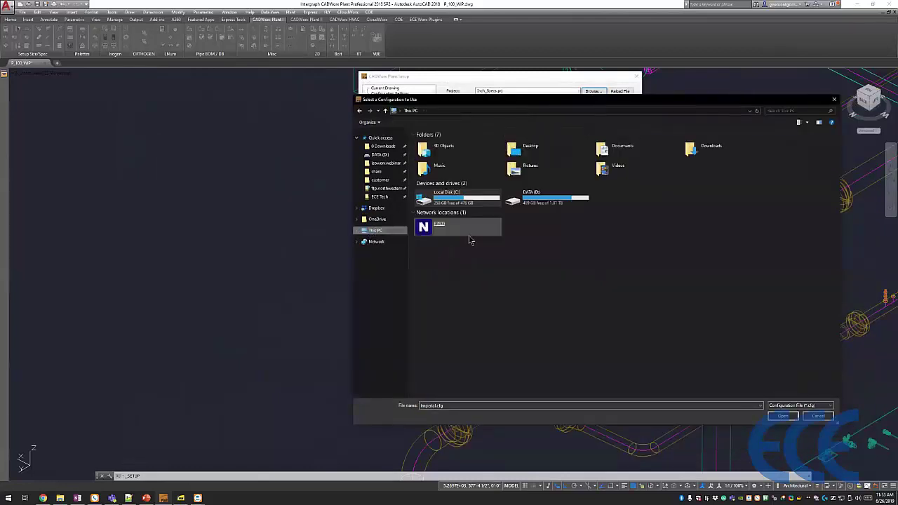
pyautogui.doubleClick(449, 199)
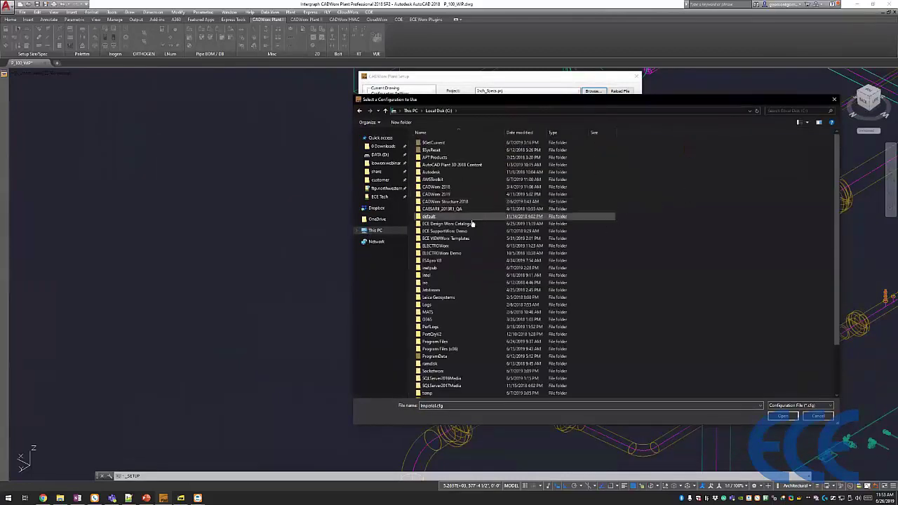
pyautogui.doubleClick(466, 224)
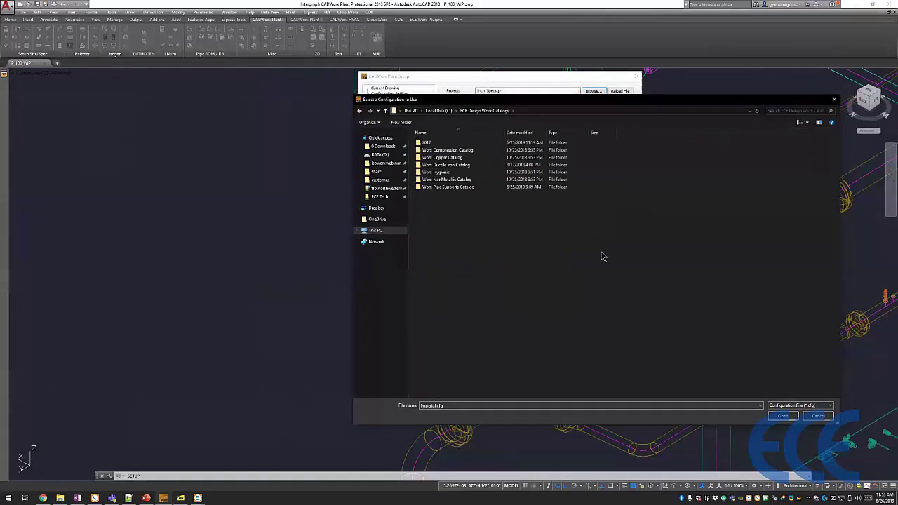
pyautogui.doubleClick(437, 144)
pyautogui.click(496, 116)
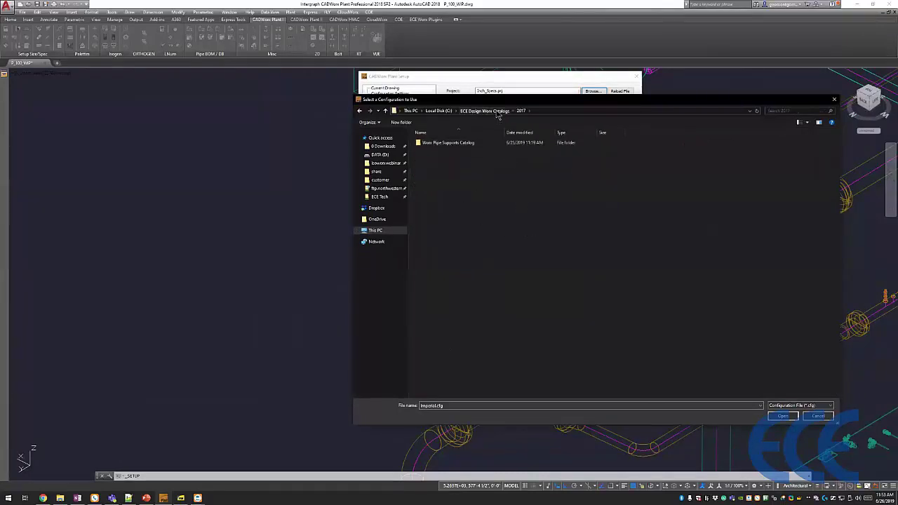
pyautogui.doubleClick(449, 186)
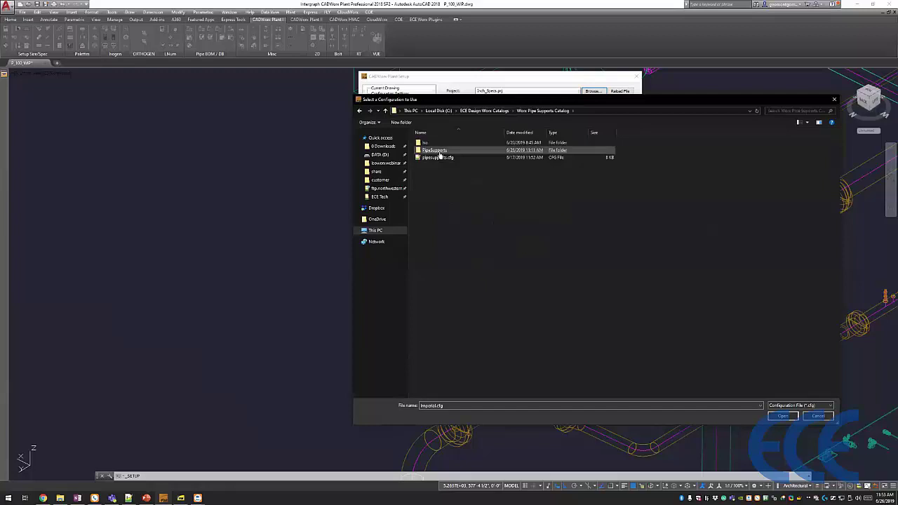
pyautogui.doubleClick(439, 157)
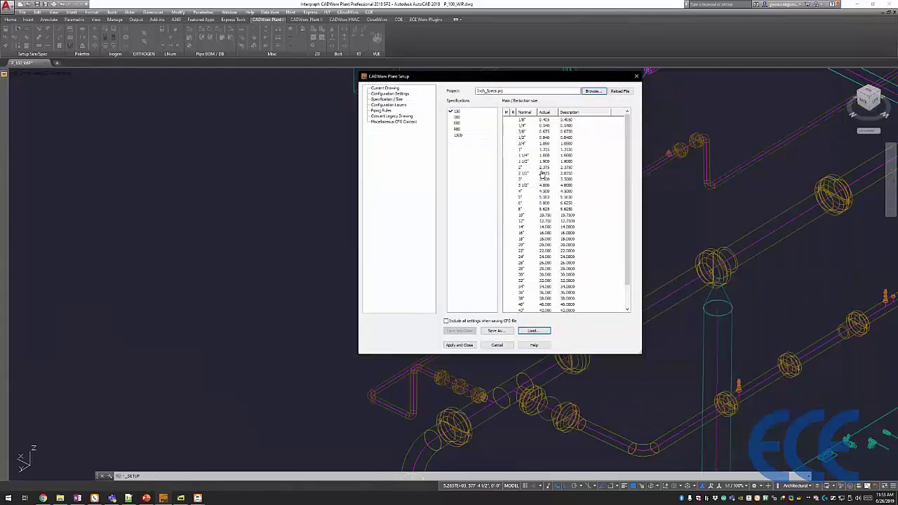
# Select PressureClass_PipeSupports.prj as the project file in CADWorx Plant Setup.
pyautogui.moveTo(534, 79); pyautogui.dragTo(506, 87)
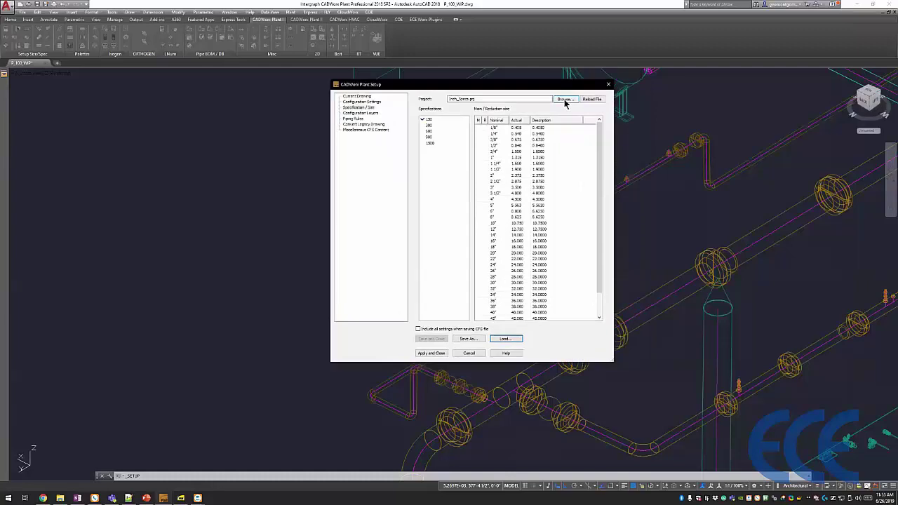
pyautogui.click(371, 103)
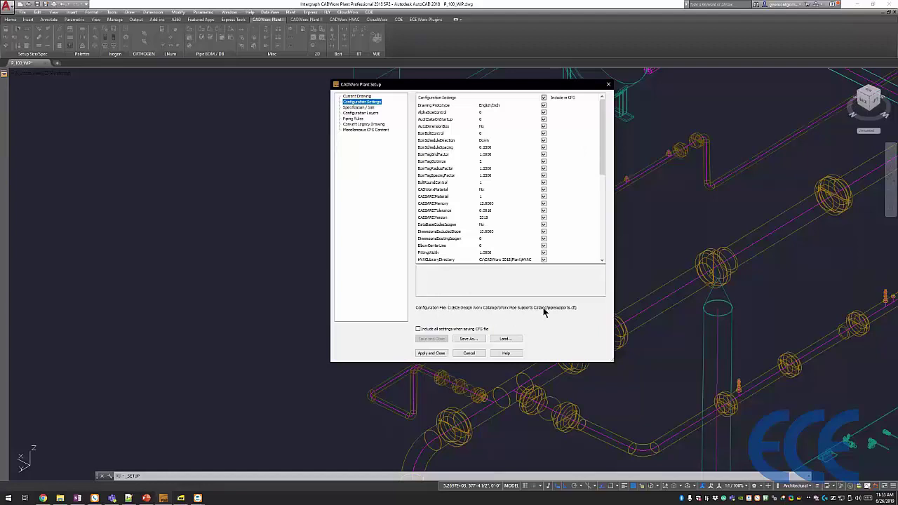
pyautogui.click(369, 108)
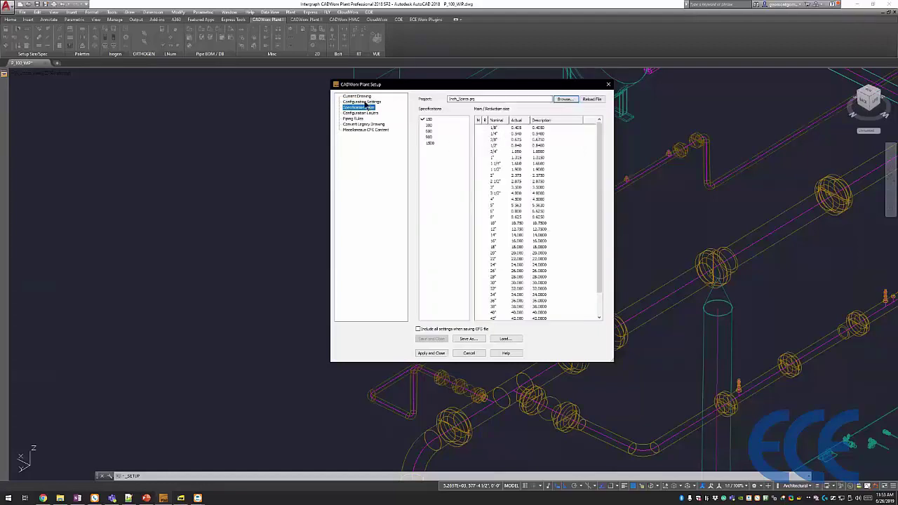
pyautogui.click(565, 99)
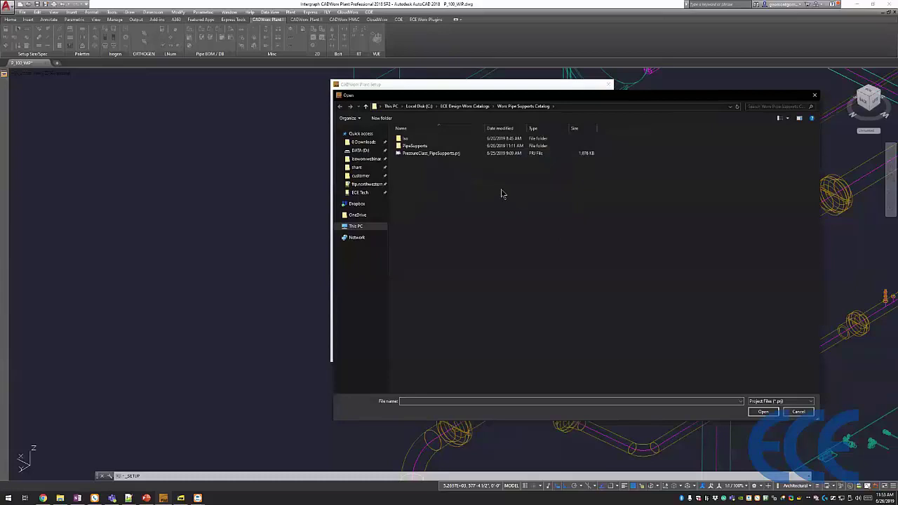
pyautogui.click(411, 153)
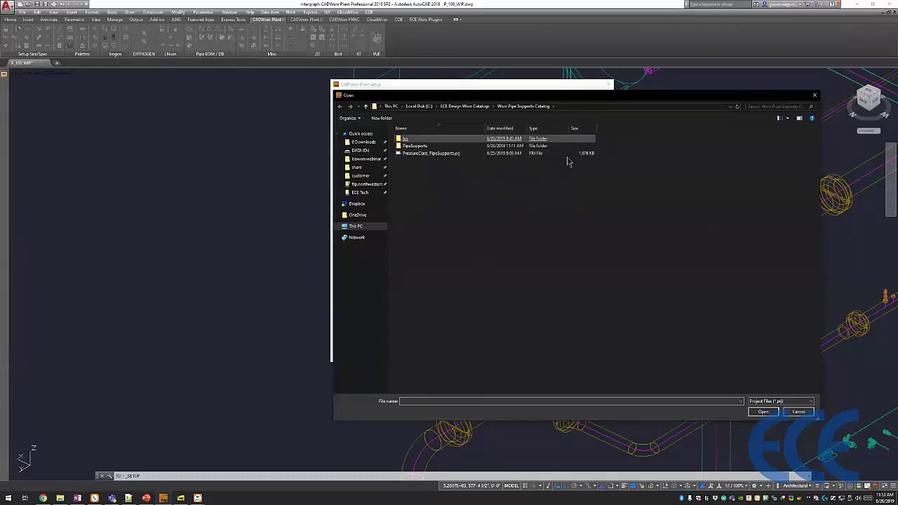
pyautogui.doubleClick(458, 153)
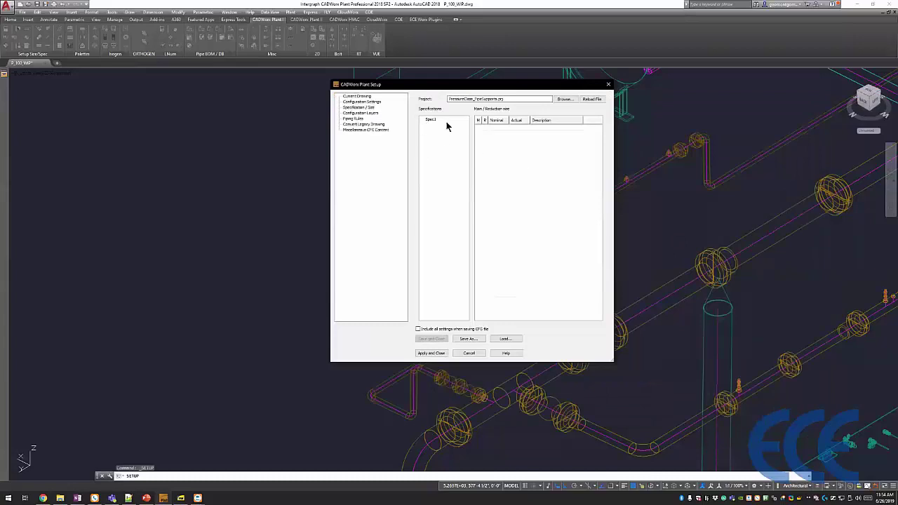
# Enable the Spec1 specification, then apply the setup and close the dialog.
pyautogui.moveTo(506, 89); pyautogui.dragTo(480, 84)
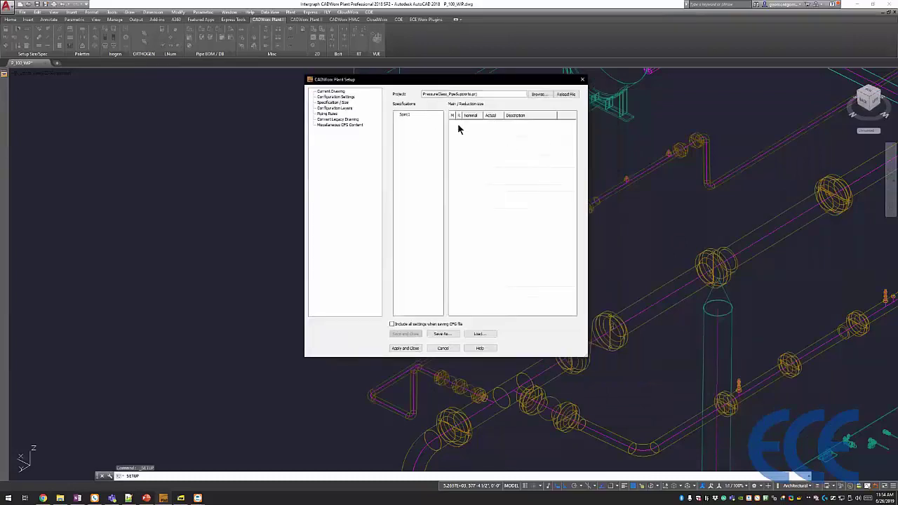
pyautogui.click(405, 115)
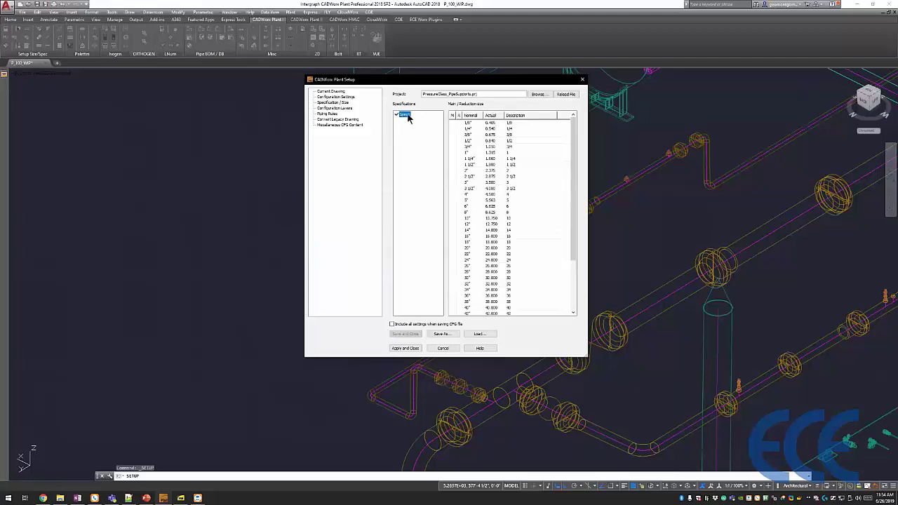
pyautogui.click(405, 348)
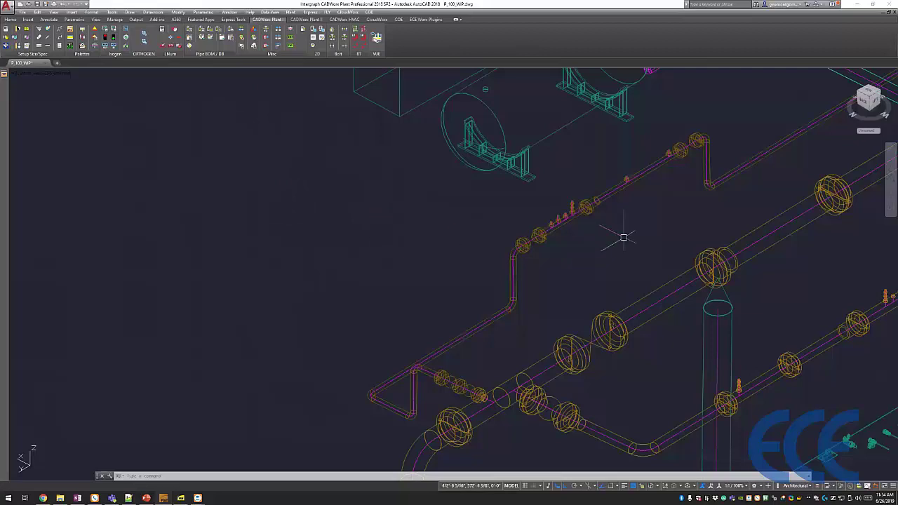
# Pan the piping model to the left.
pyautogui.moveTo(623, 238); pyautogui.dragTo(339, 238, button='middle')
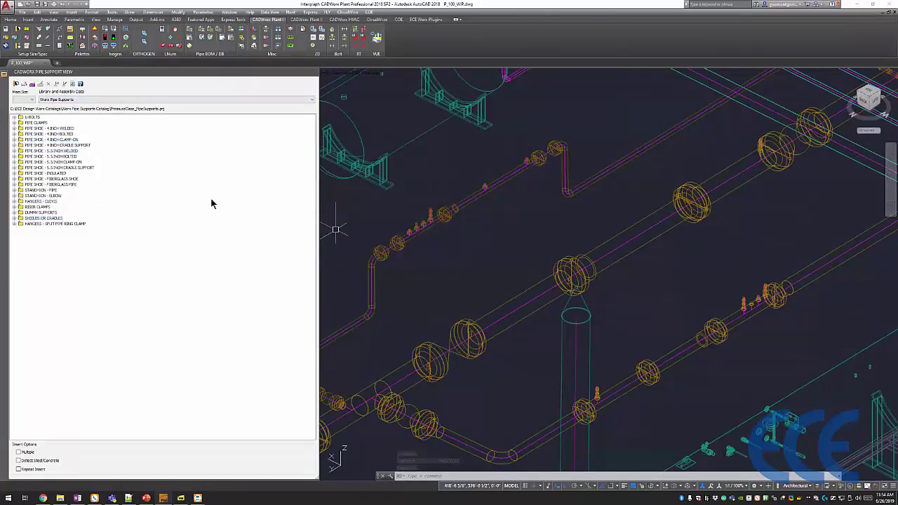
# Expand each support category, from split pipe ring clamp hangers up through U-BOLTS.
pyautogui.click(14, 223)
pyautogui.click(14, 217)
pyautogui.click(14, 212)
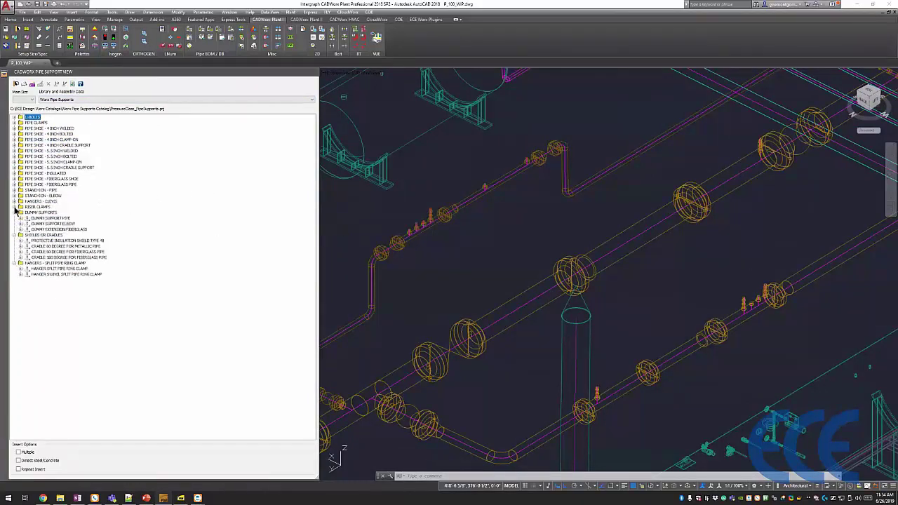
pyautogui.click(15, 206)
pyautogui.click(14, 201)
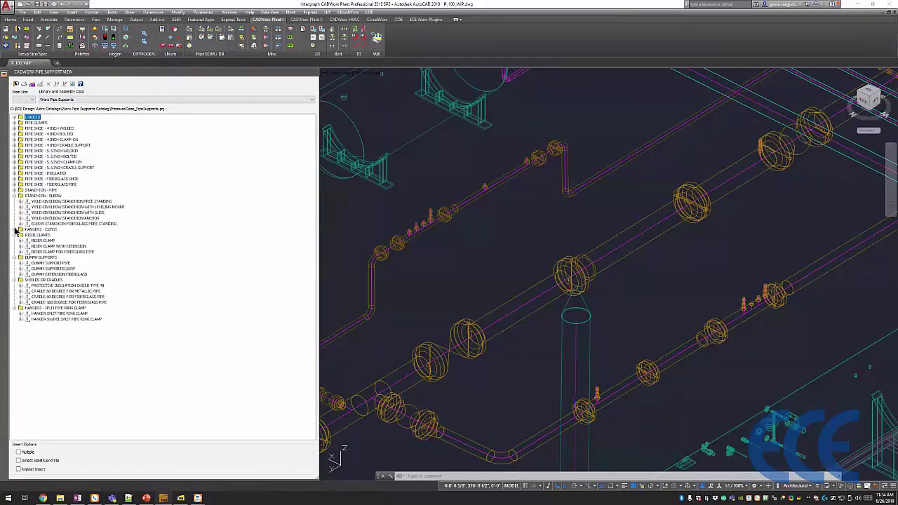
pyautogui.click(14, 195)
pyautogui.click(14, 189)
pyautogui.click(14, 184)
pyautogui.click(14, 178)
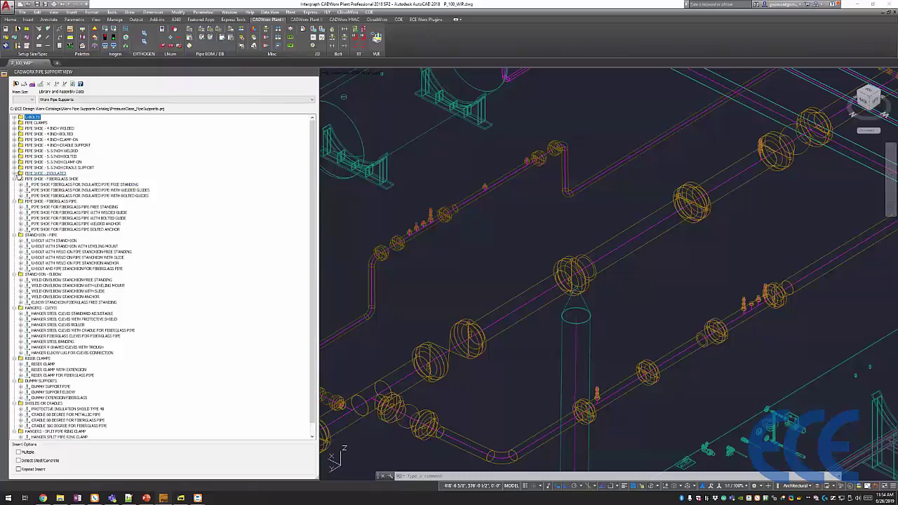
pyautogui.click(14, 173)
pyautogui.click(14, 167)
pyautogui.click(14, 161)
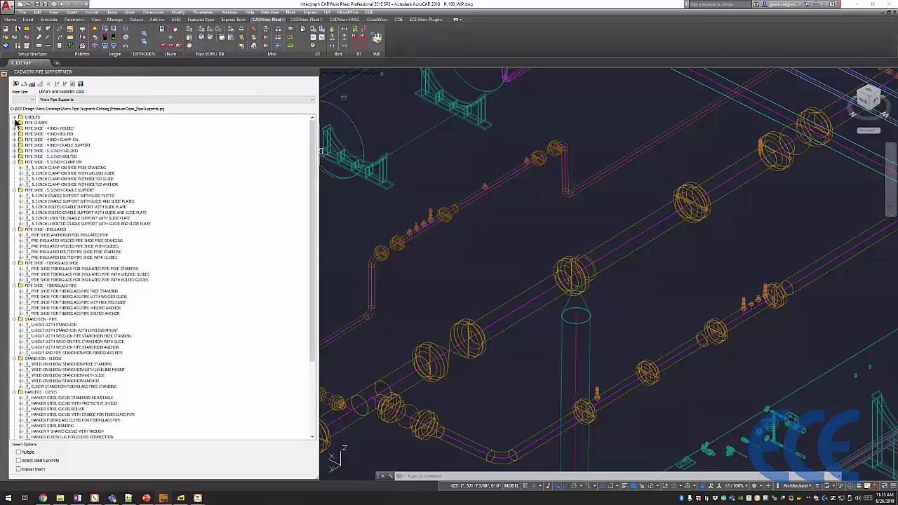
pyautogui.click(14, 118)
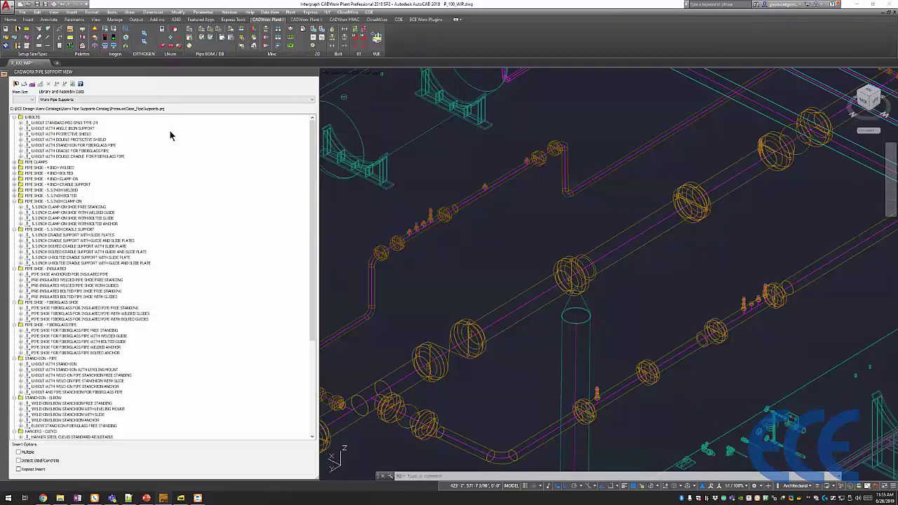
# Expand the 4-inch welded, bolted, clamp-on and cradle pipe shoe nodes in the support tree.
pyautogui.click(14, 167)
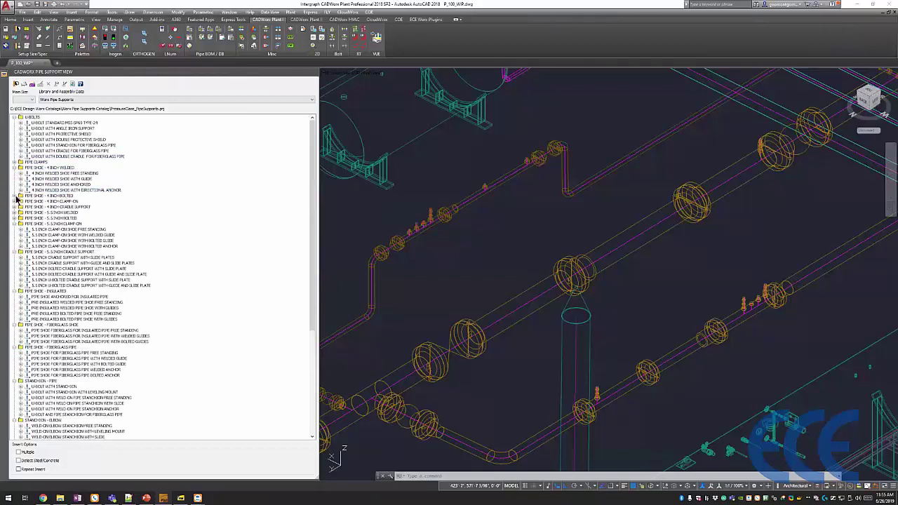
pyautogui.click(14, 197)
pyautogui.click(15, 235)
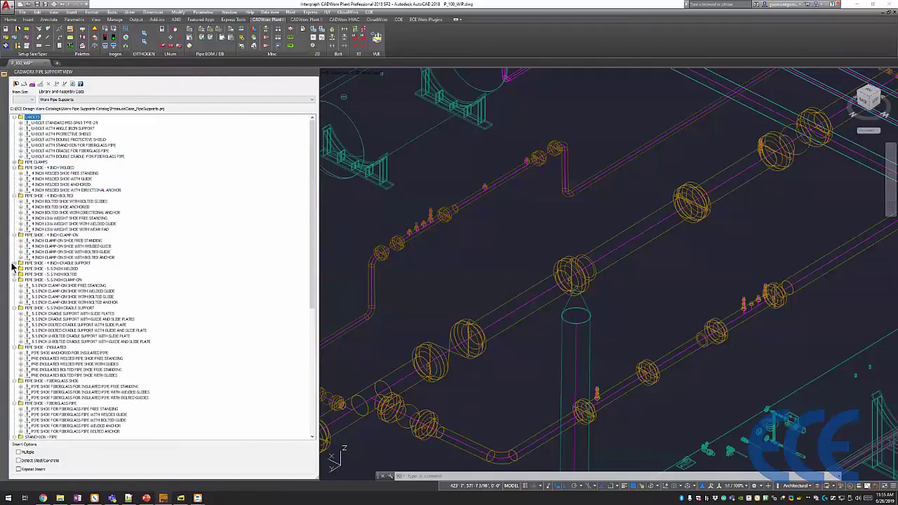
pyautogui.click(14, 263)
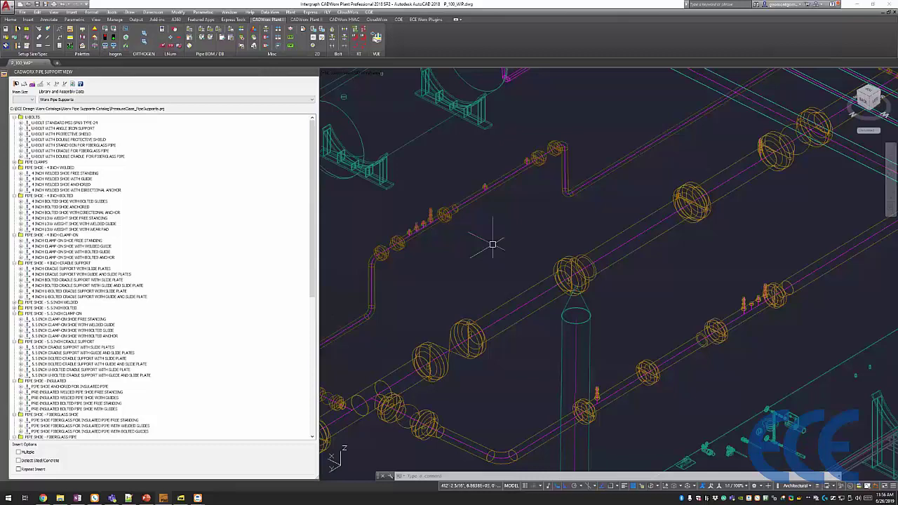
# Start a U-bolt with stanchion support on the 12-inch pipe with a nearest snap, showing its Pipe Support Data.
pyautogui.moveTo(437, 274); pyautogui.dragTo(501, 237, button='middle')
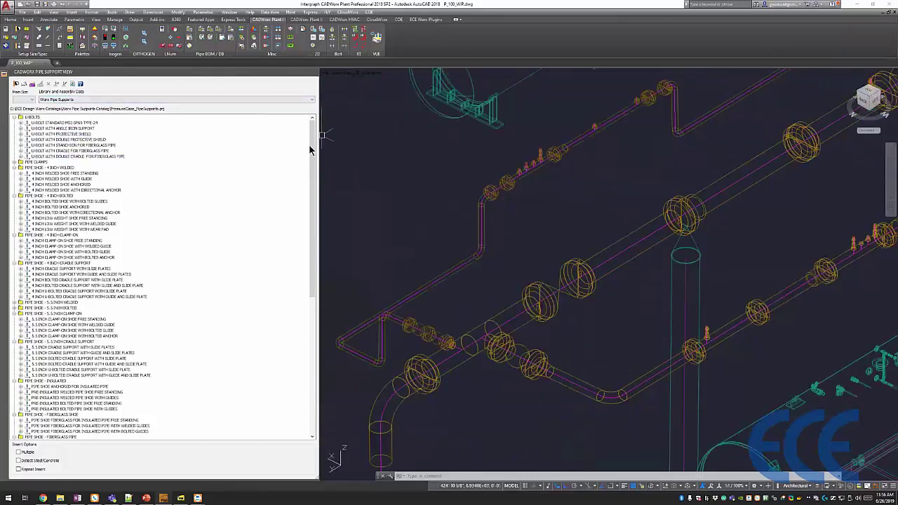
pyautogui.scroll(-15, 199, 276)
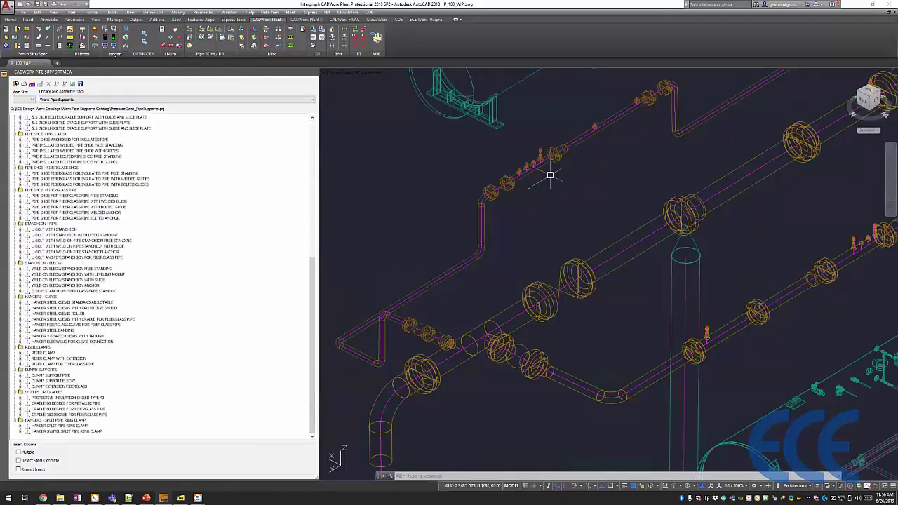
pyautogui.moveTo(550, 175); pyautogui.dragTo(507, 188, button='middle')
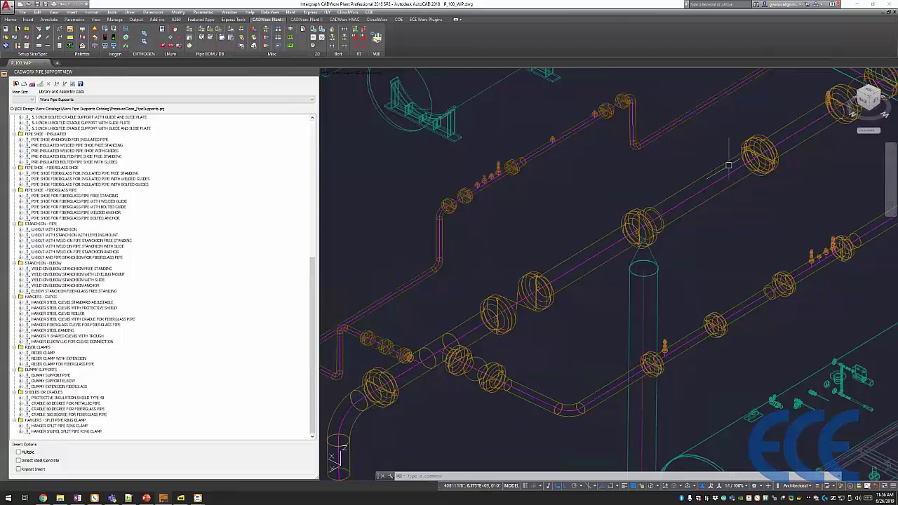
pyautogui.click(56, 229)
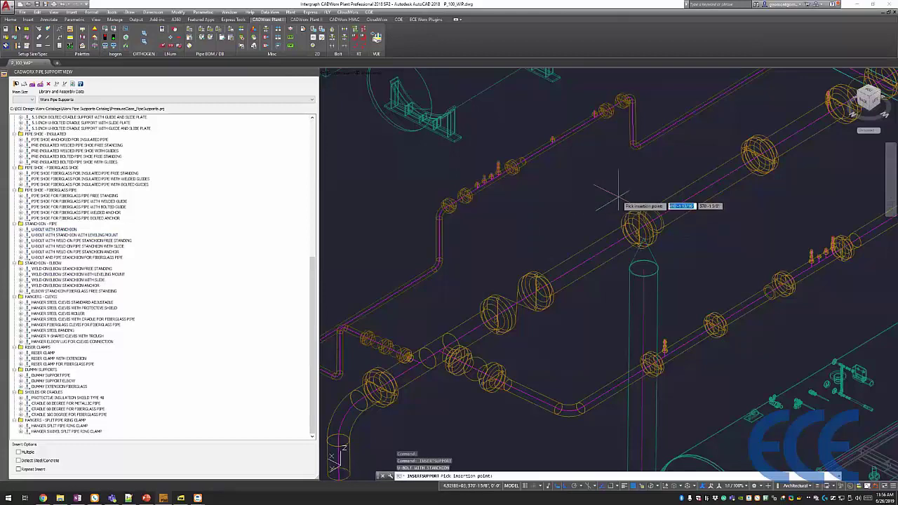
pyautogui.write('ins')
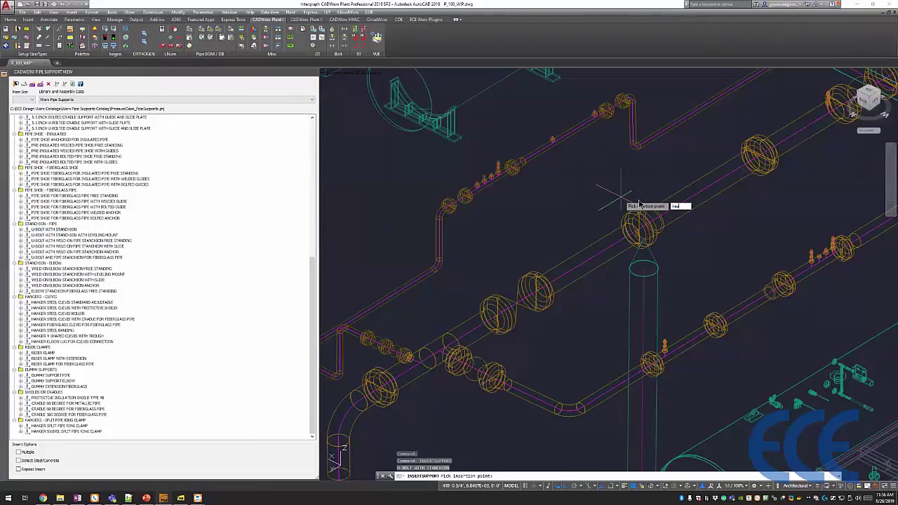
pyautogui.press('Return')
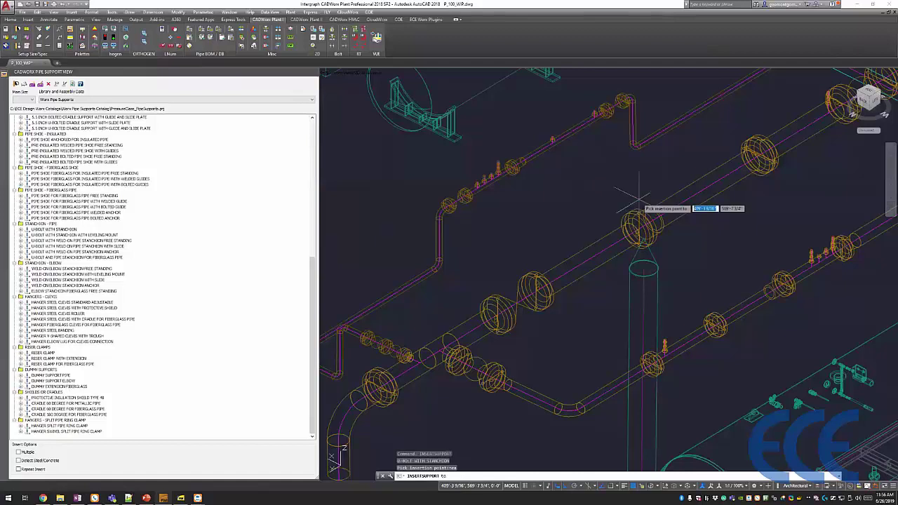
pyautogui.click(591, 258)
pyautogui.moveTo(483, 179); pyautogui.dragTo(513, 149)
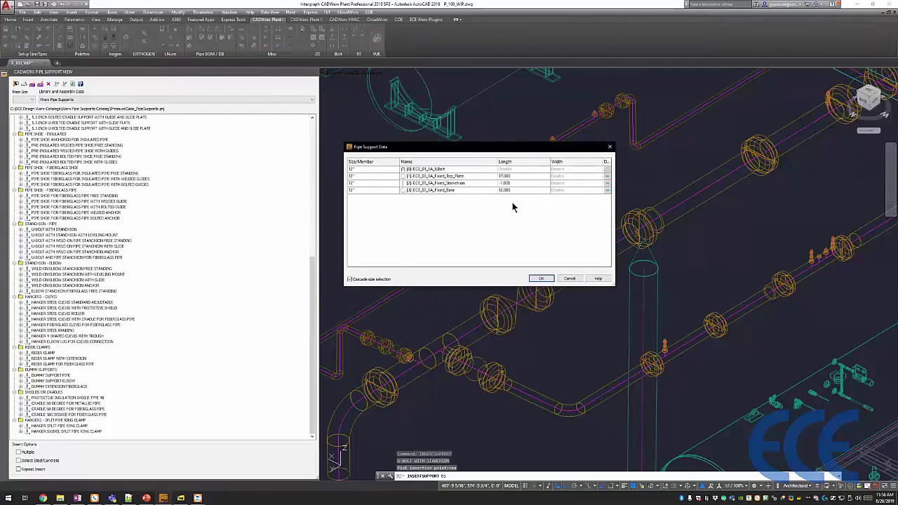
# Accept the 12-inch component sizes and locate the support at the pipe's midpoint.
pyautogui.click(538, 278)
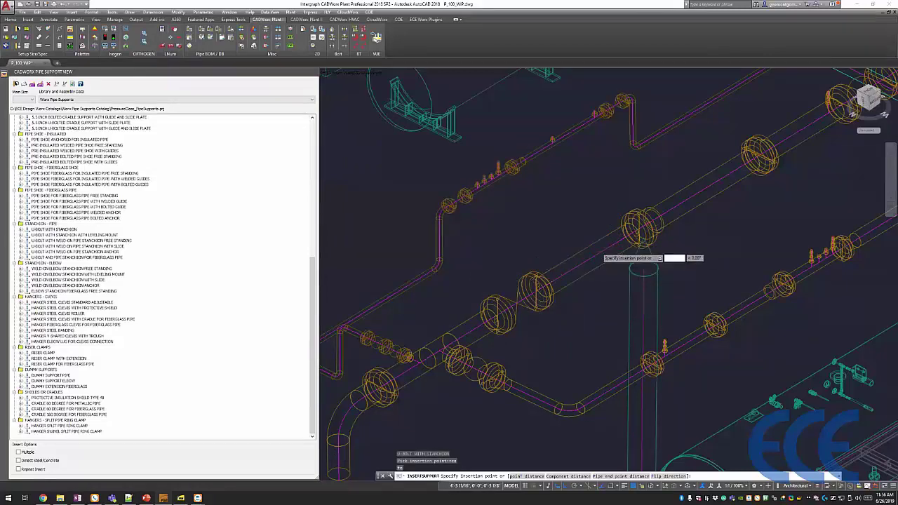
pyautogui.scroll(2, 600, 254)
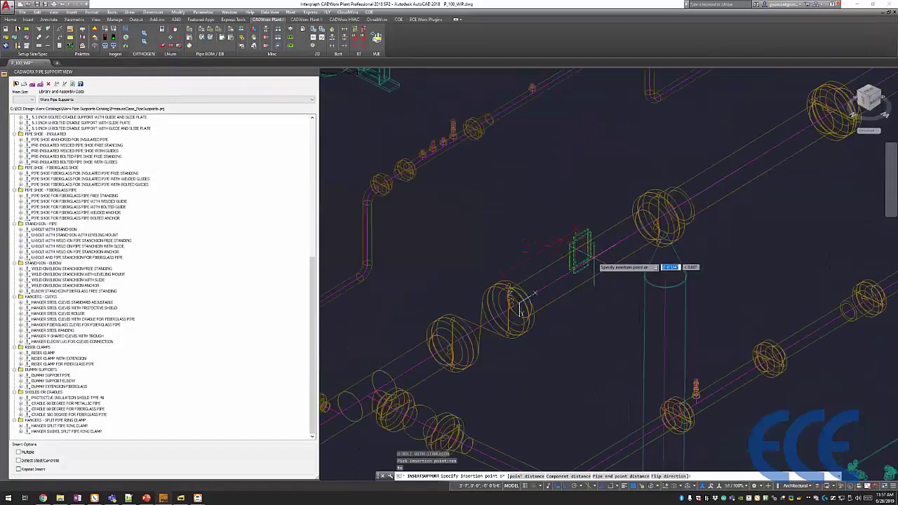
pyautogui.scroll(3, 595, 260)
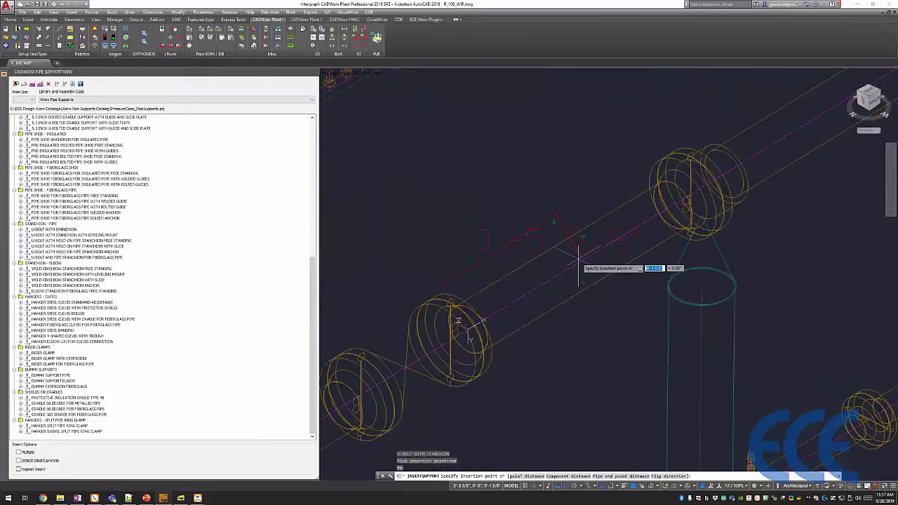
pyautogui.write('mo')
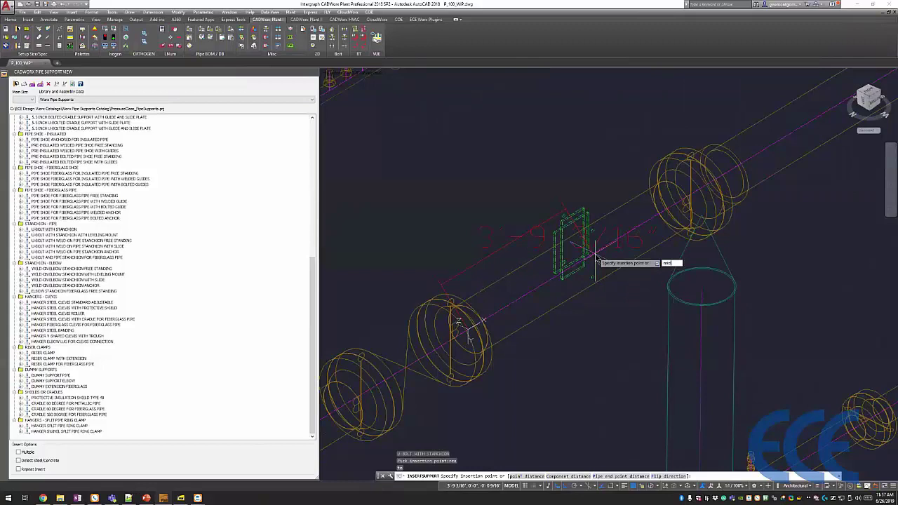
pyautogui.write('d')
pyautogui.press('Return')
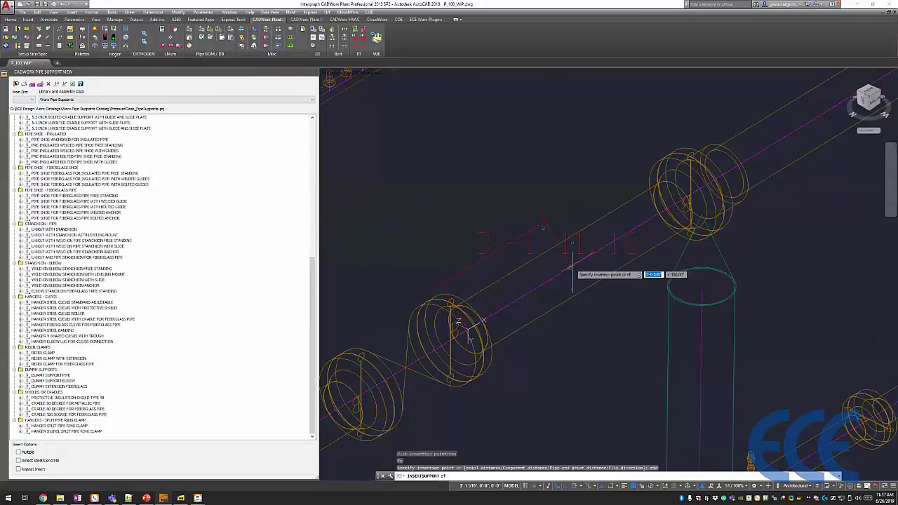
pyautogui.click(572, 270)
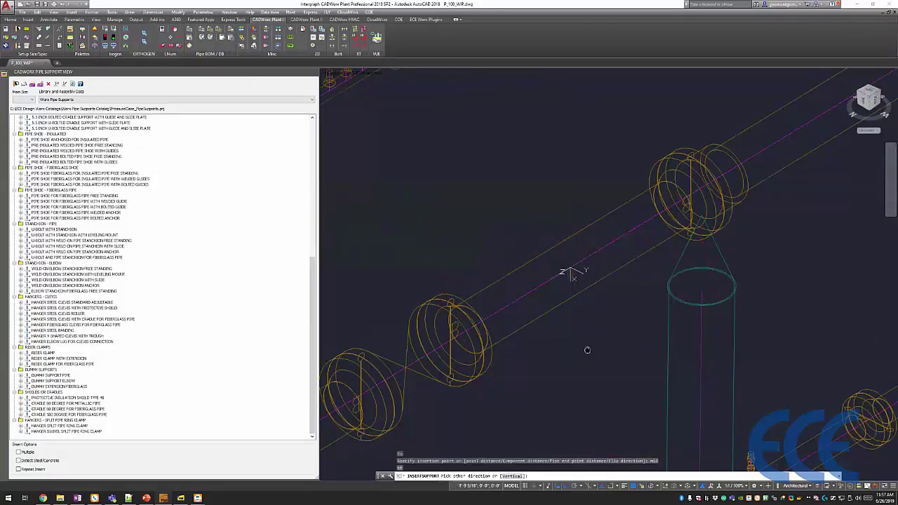
# Point the stanchion downward and give it an exact copy of the parent line number.
pyautogui.moveTo(587, 349); pyautogui.dragTo(561, 210, button='middle')
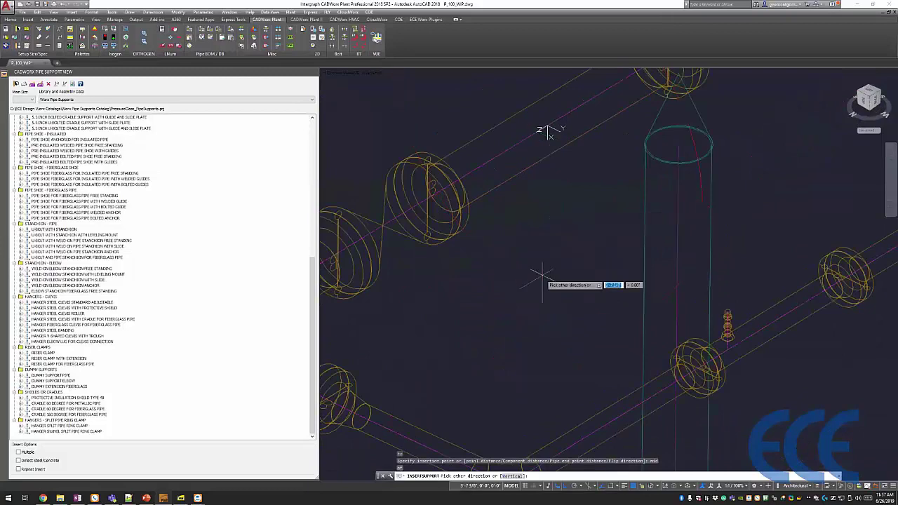
pyautogui.scroll(-1, 541, 279)
pyautogui.moveTo(528, 253); pyautogui.dragTo(557, 289, button='middle')
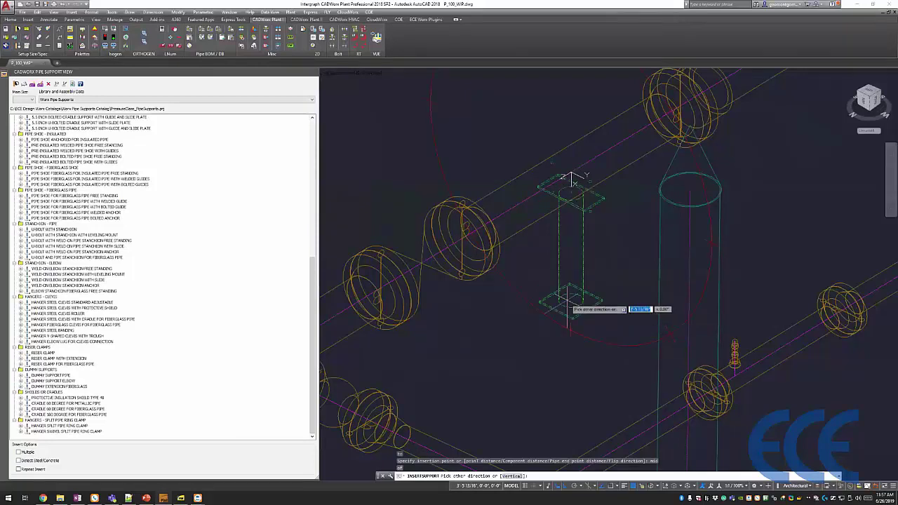
pyautogui.click(569, 302)
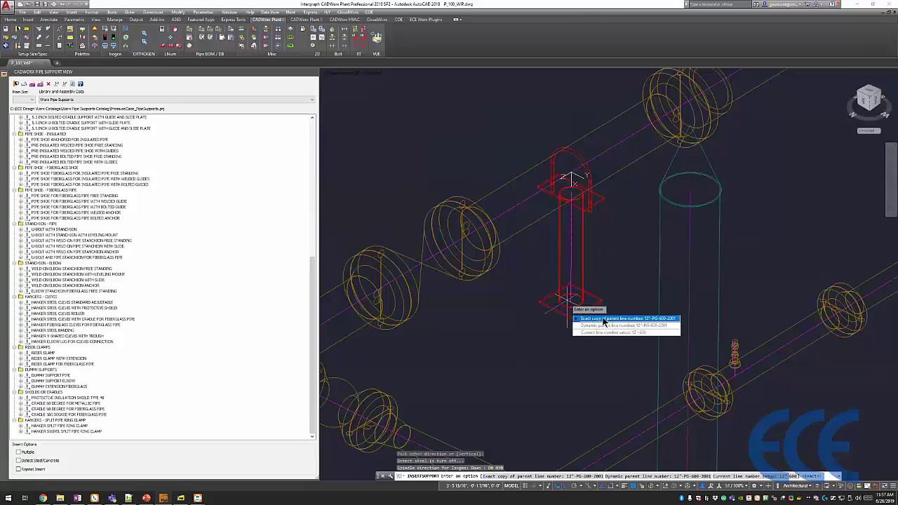
pyautogui.click(588, 319)
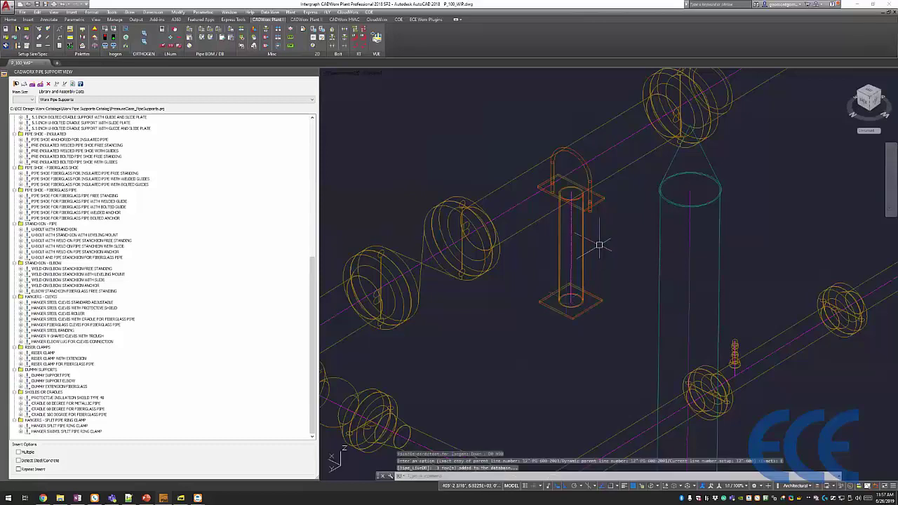
# Open the new U-bolt stanchion support's properties and select its long description text.
pyautogui.moveTo(565, 119); pyautogui.dragTo(579, 150, button='middle')
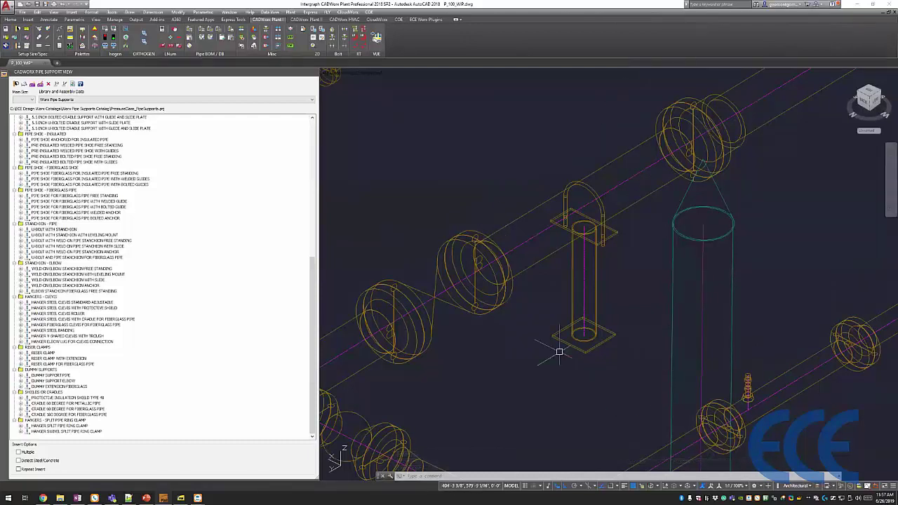
pyautogui.doubleClick(585, 252)
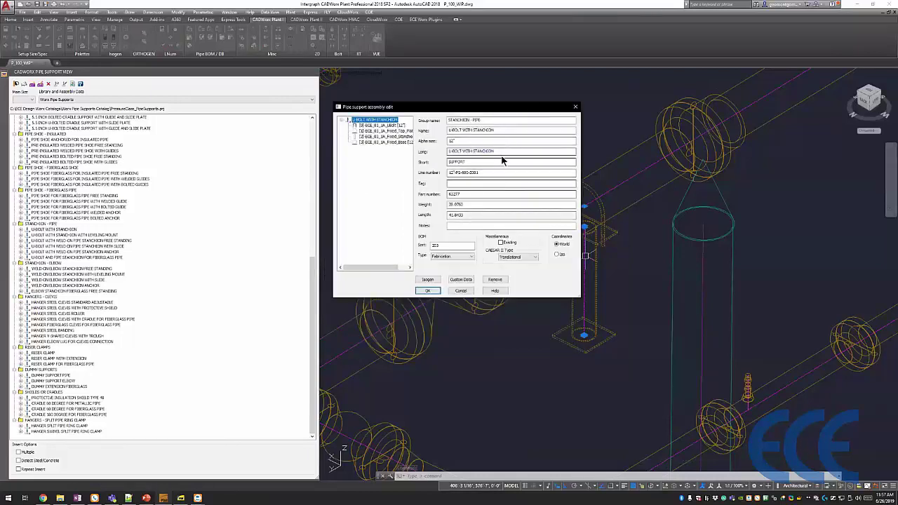
pyautogui.moveTo(499, 151); pyautogui.dragTo(449, 150)
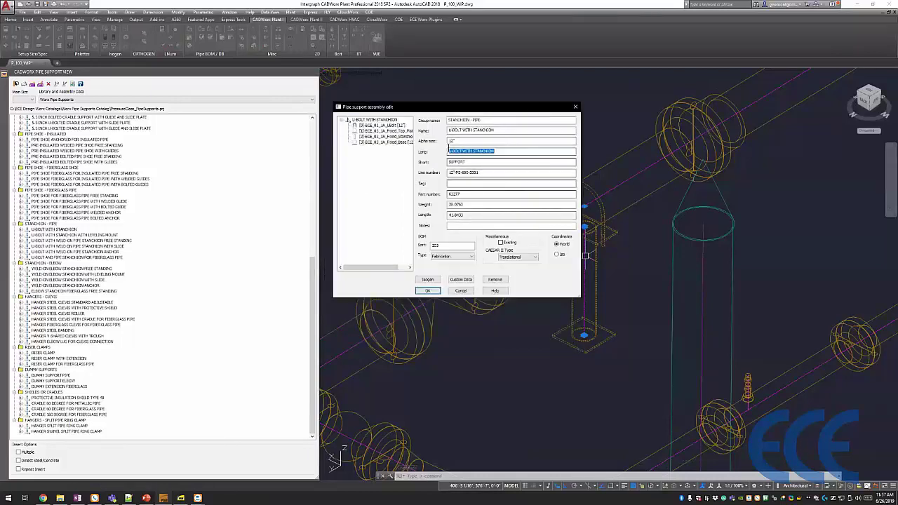
pyautogui.click(510, 150)
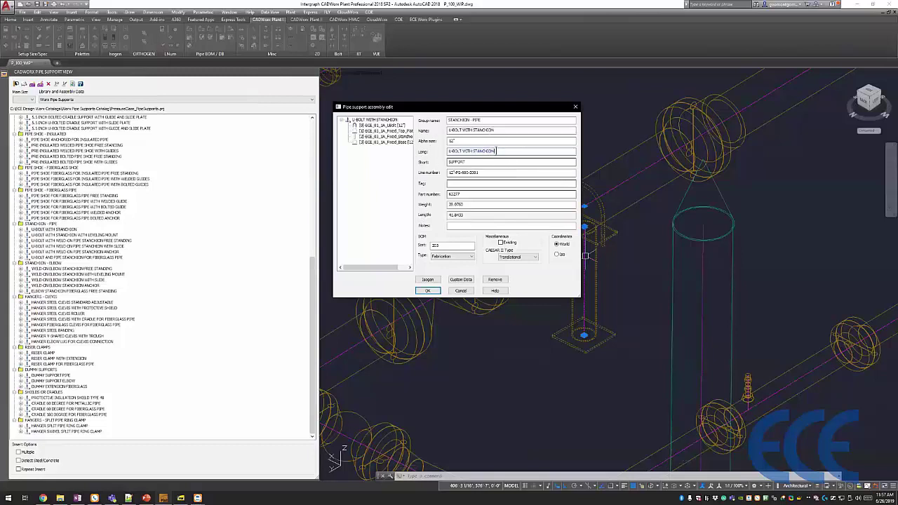
# Review the Isogen data, SKEY PS15 and sketch PS-37-03.dwg, then accept it.
pyautogui.click(426, 279)
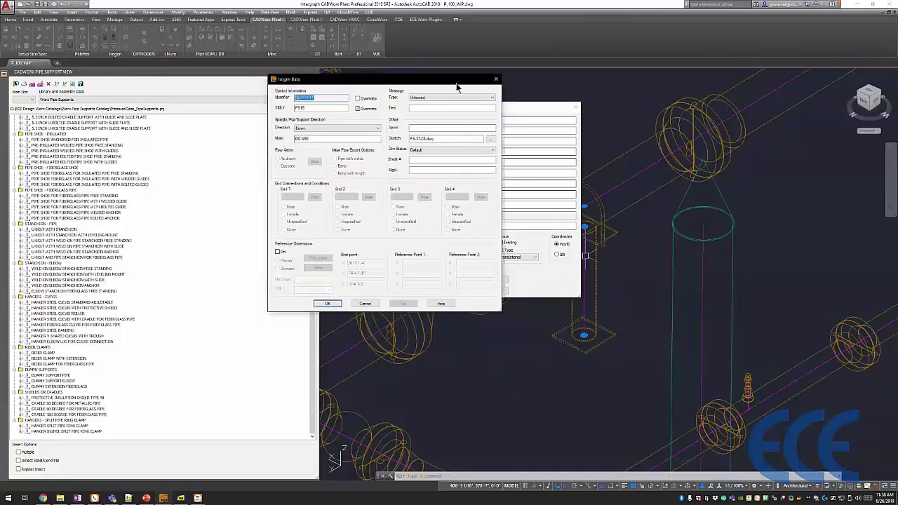
pyautogui.moveTo(456, 86); pyautogui.dragTo(535, 179)
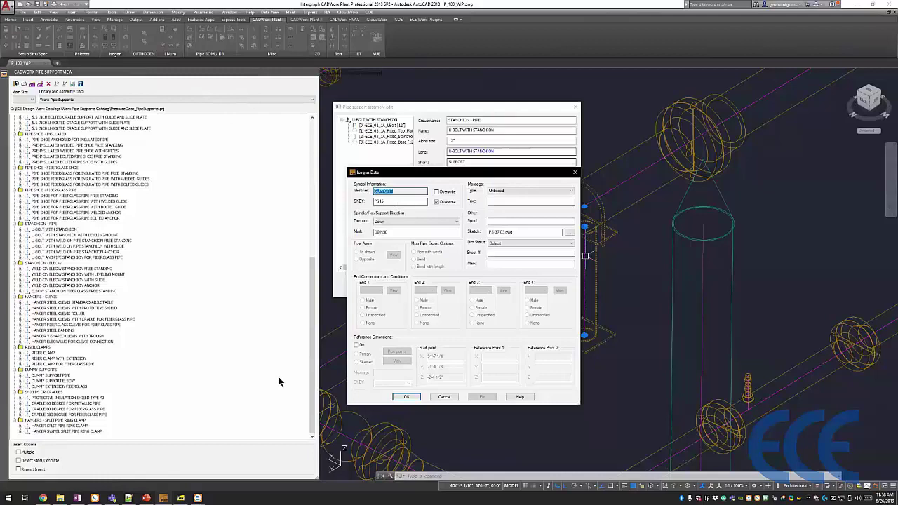
pyautogui.doubleClick(395, 203)
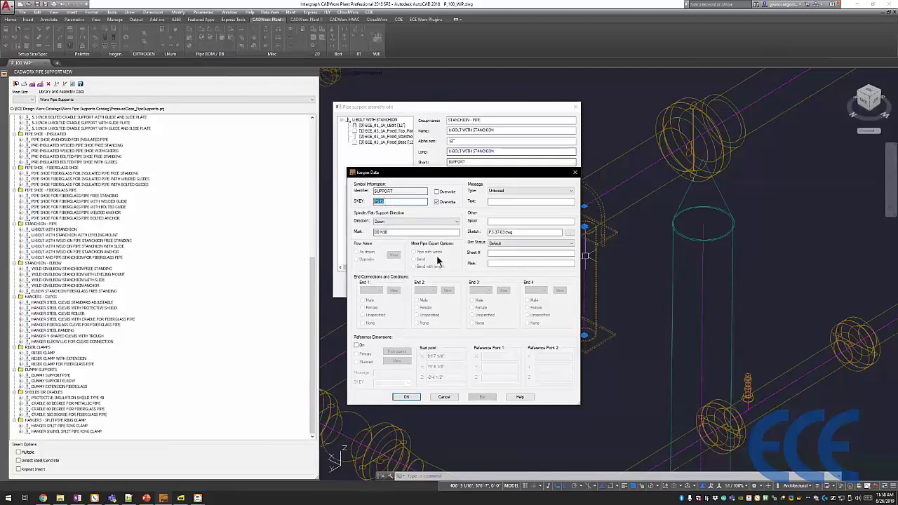
pyautogui.doubleClick(519, 232)
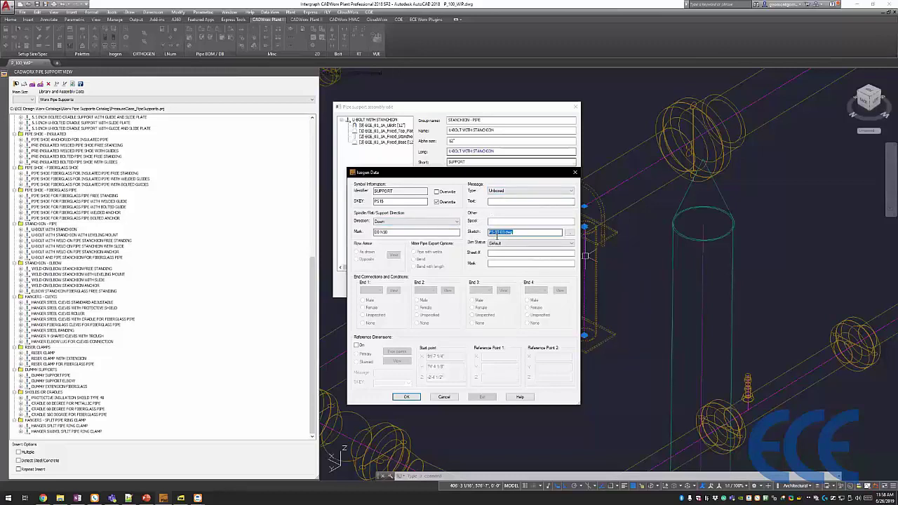
pyautogui.click(406, 397)
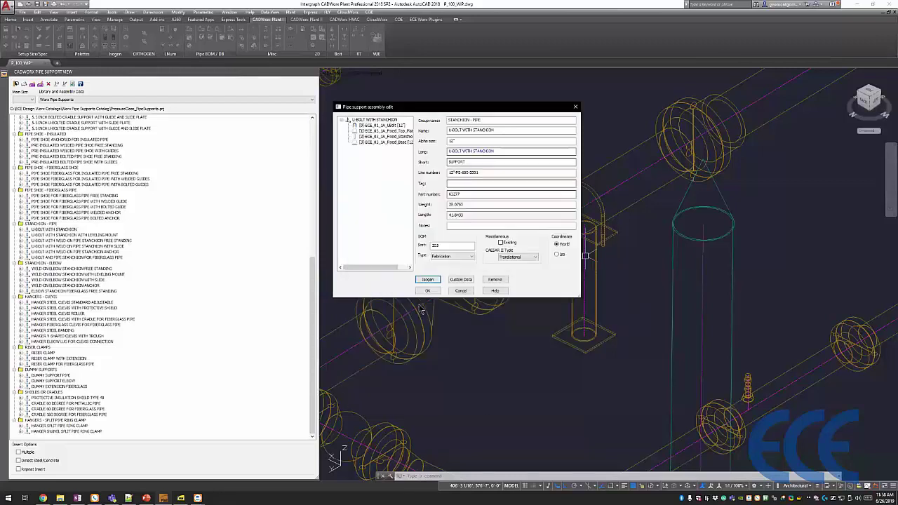
# Close the support assembly properties and clear the drawing selection.
pyautogui.click(427, 291)
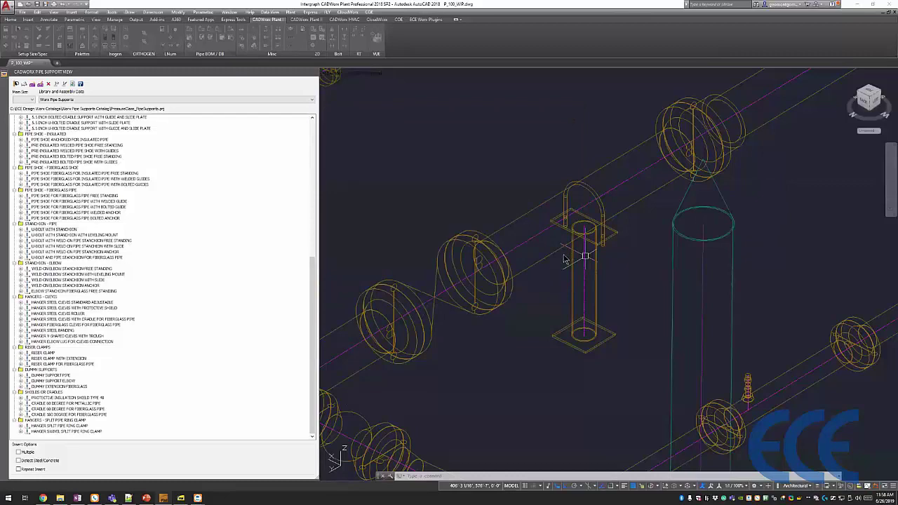
pyautogui.click(569, 257)
pyautogui.click(771, 188)
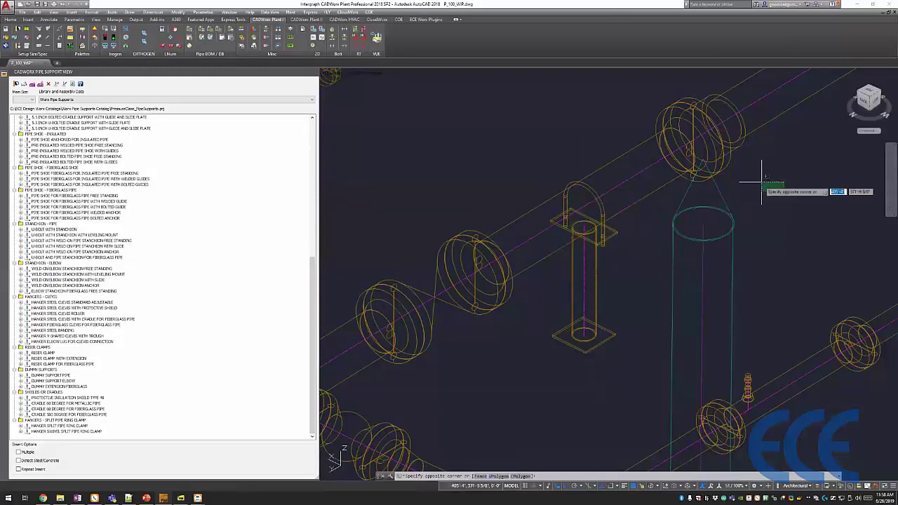
pyautogui.moveTo(779, 185); pyautogui.dragTo(711, 284, button='middle')
pyautogui.scroll(-4, 712, 285)
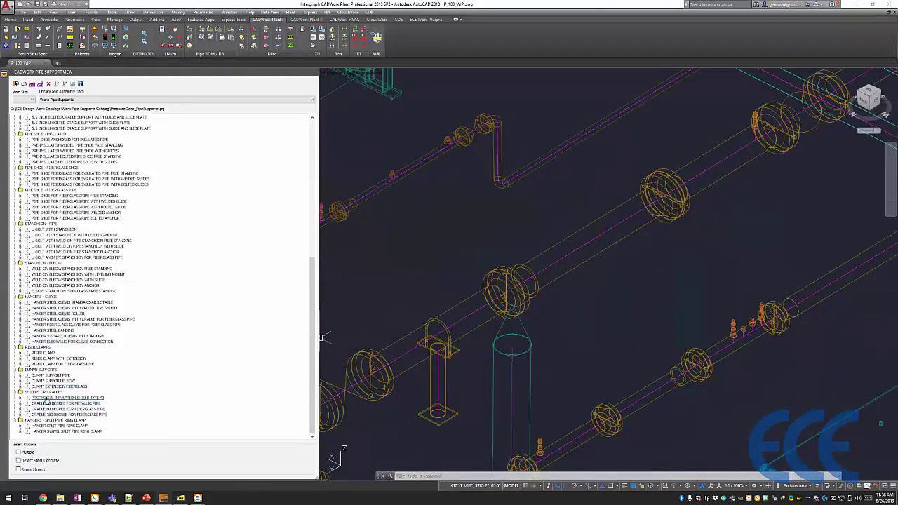
# Place a Protective Insulation Shield Type 40 on the pipe with a nearest snap, picking point and direction.
pyautogui.doubleClick(44, 398)
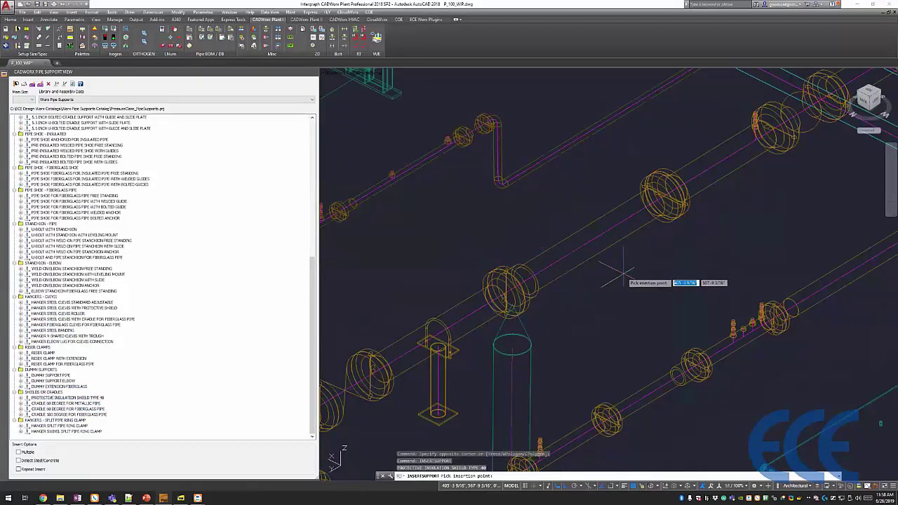
pyautogui.write('near')
pyautogui.press('Return')
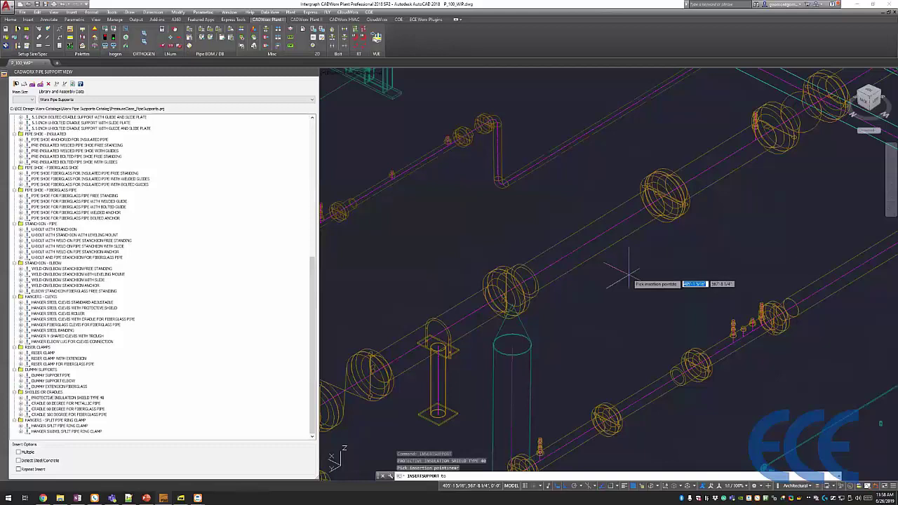
pyautogui.click(578, 252)
pyautogui.click(578, 254)
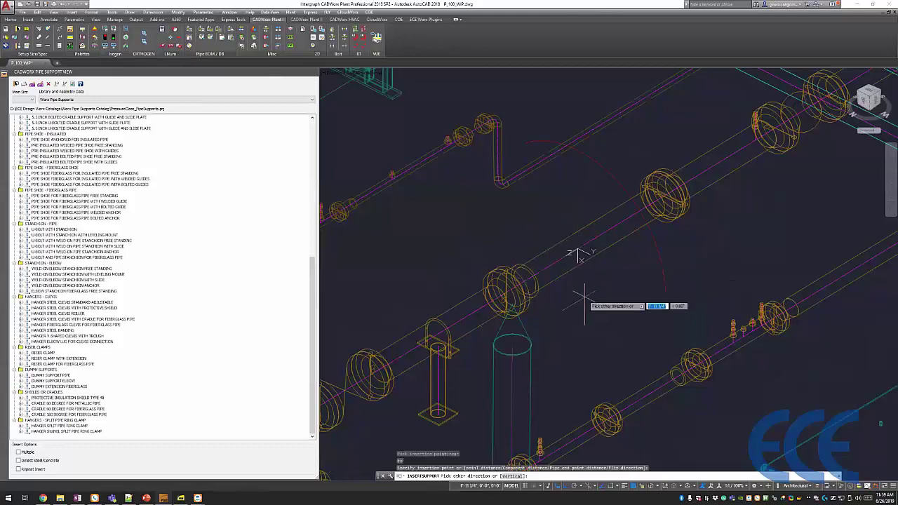
pyautogui.click(585, 303)
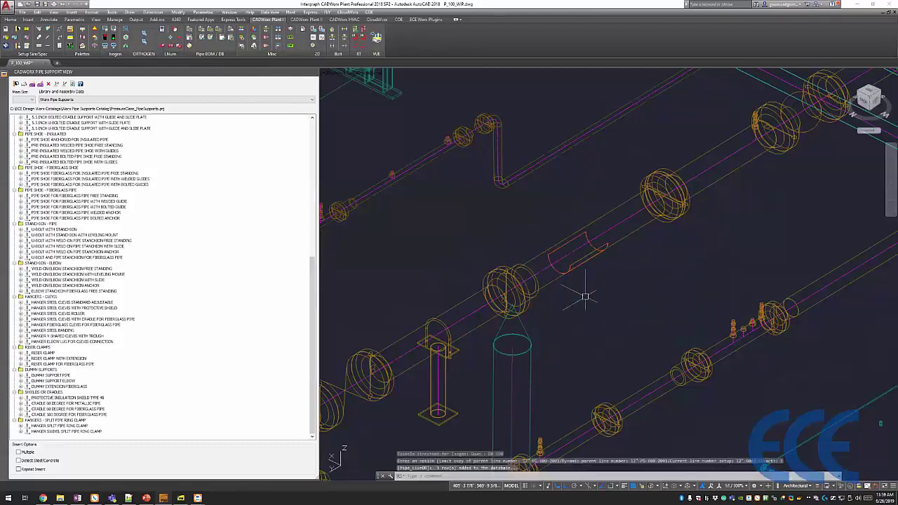
pyautogui.scroll(-2, 648, 238)
pyautogui.scroll(2, 631, 242)
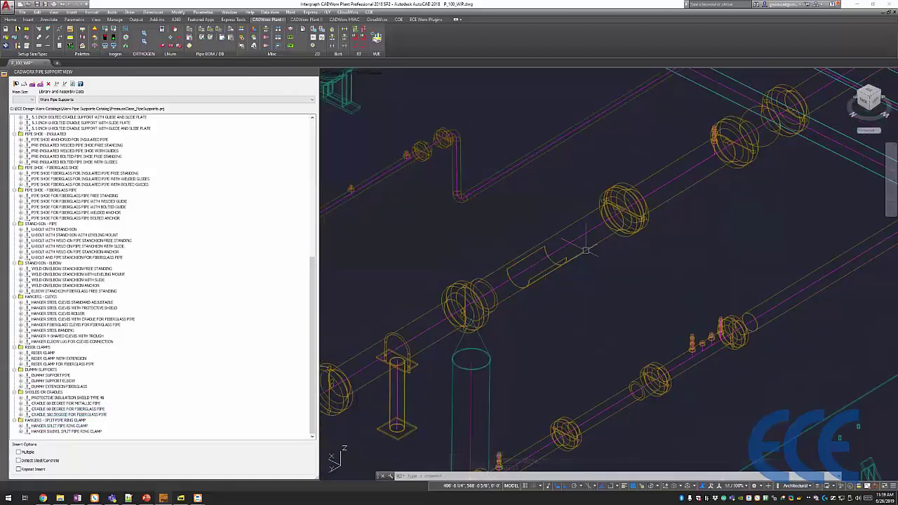
pyautogui.scroll(-1, 491, 231)
pyautogui.scroll(1, 490, 232)
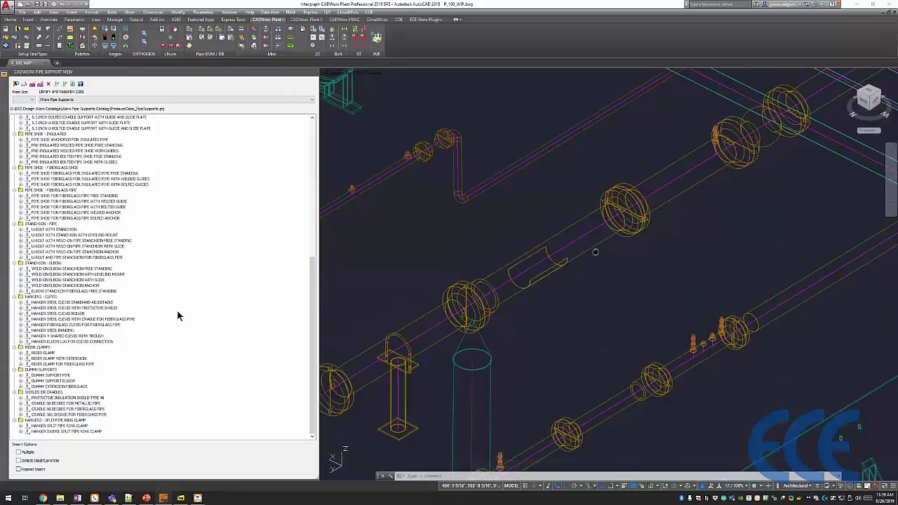
# Insert a standard pipe clamp on the upper 12-inch pipe, copying the parent line number exactly.
pyautogui.moveTo(314, 267); pyautogui.dragTo(304, 116)
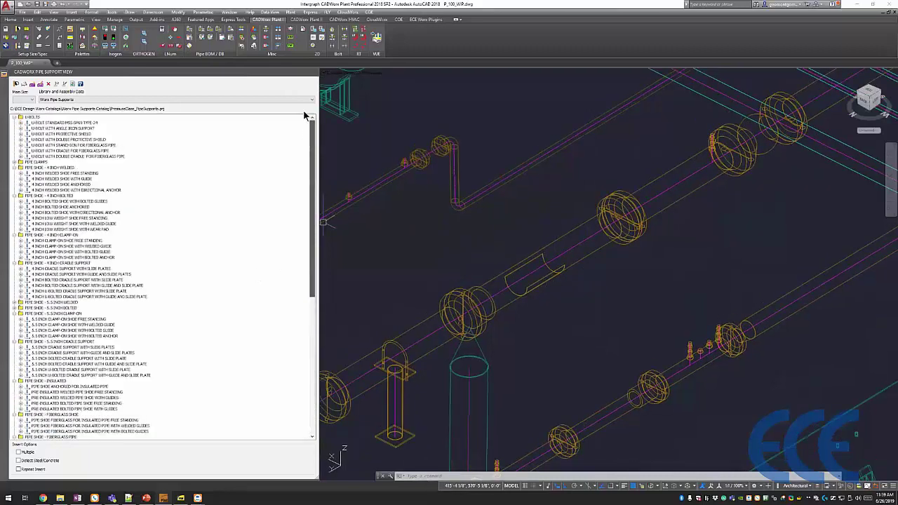
pyautogui.click(15, 163)
pyautogui.doubleClick(65, 174)
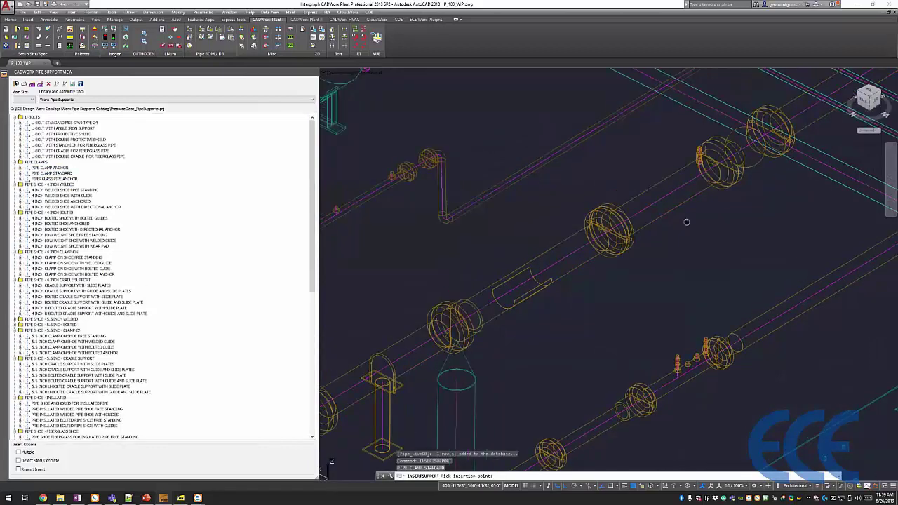
pyautogui.moveTo(686, 223); pyautogui.dragTo(645, 254, button='middle')
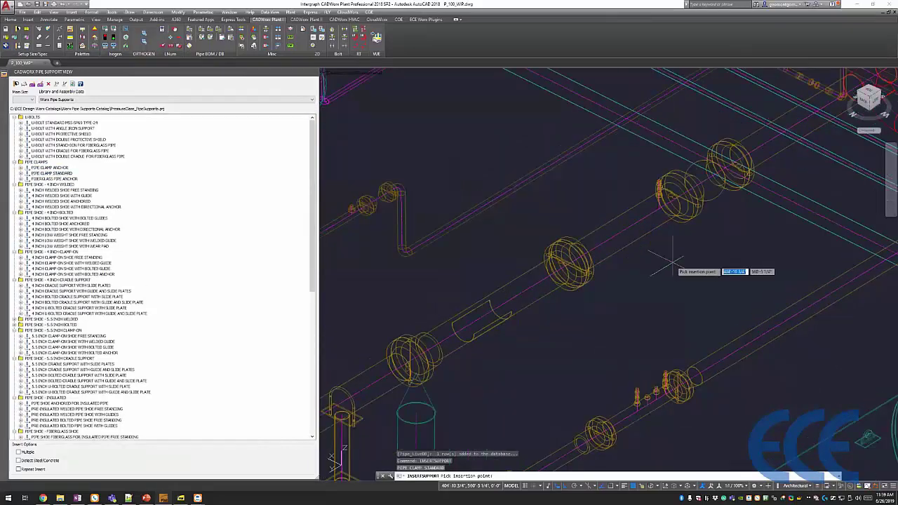
pyautogui.click(596, 233)
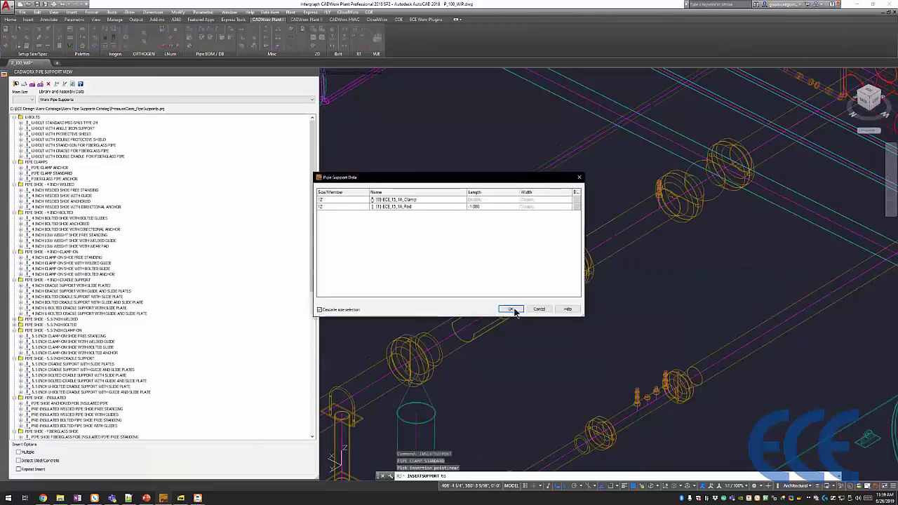
pyautogui.click(511, 309)
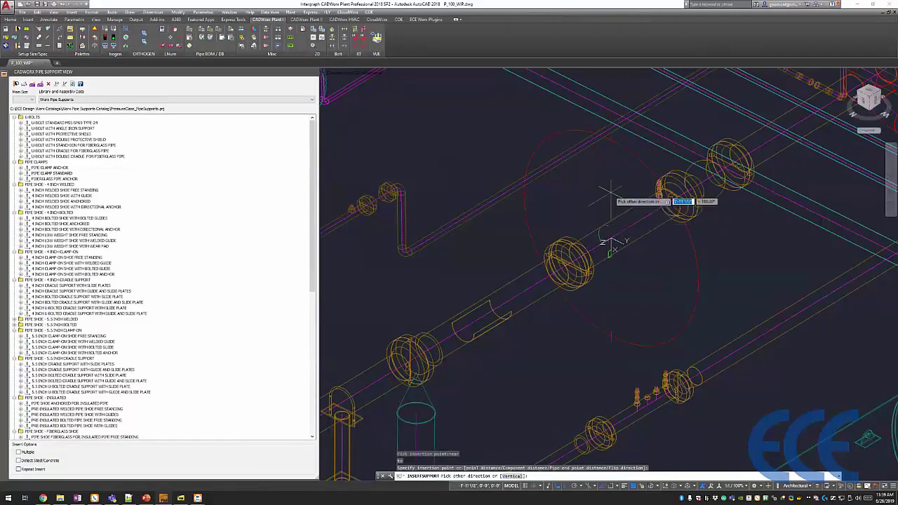
pyautogui.click(608, 170)
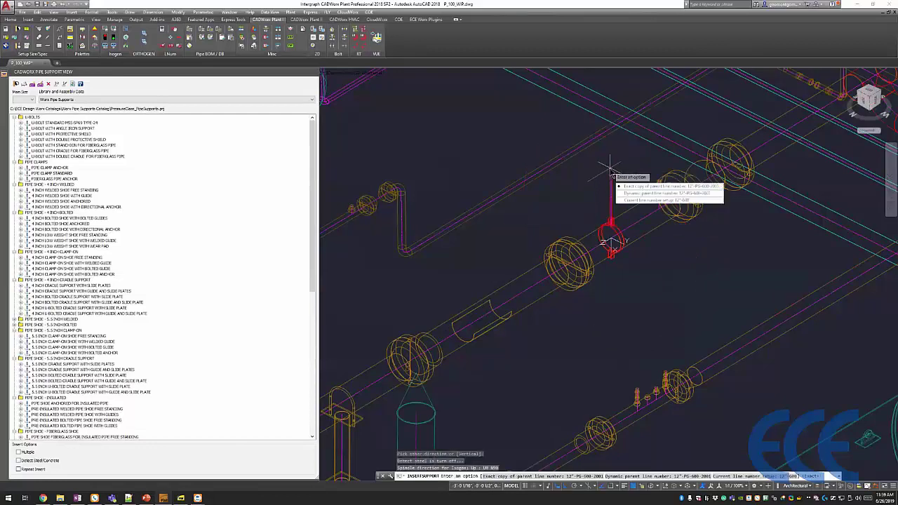
pyautogui.click(626, 187)
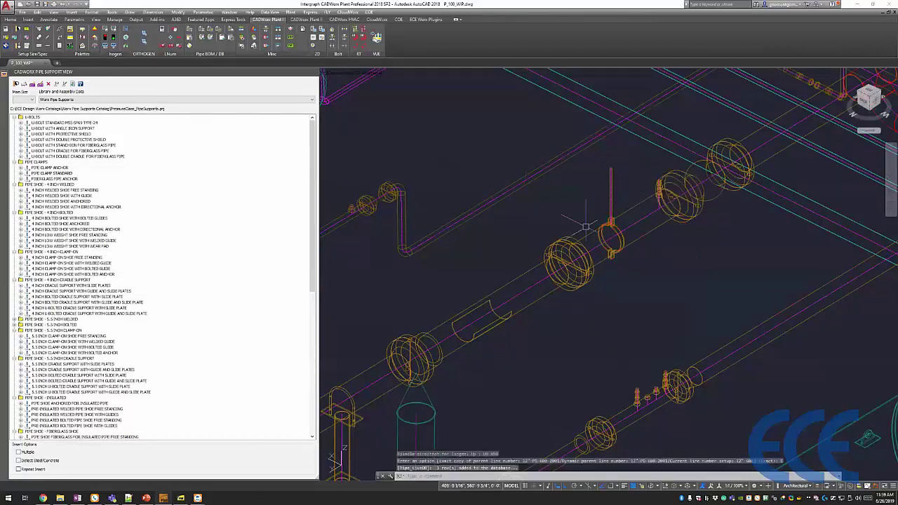
# Look over the new clamp across the pipe rack and launch the Isogen configuration tool.
pyautogui.moveTo(586, 226); pyautogui.dragTo(613, 244, button='middle')
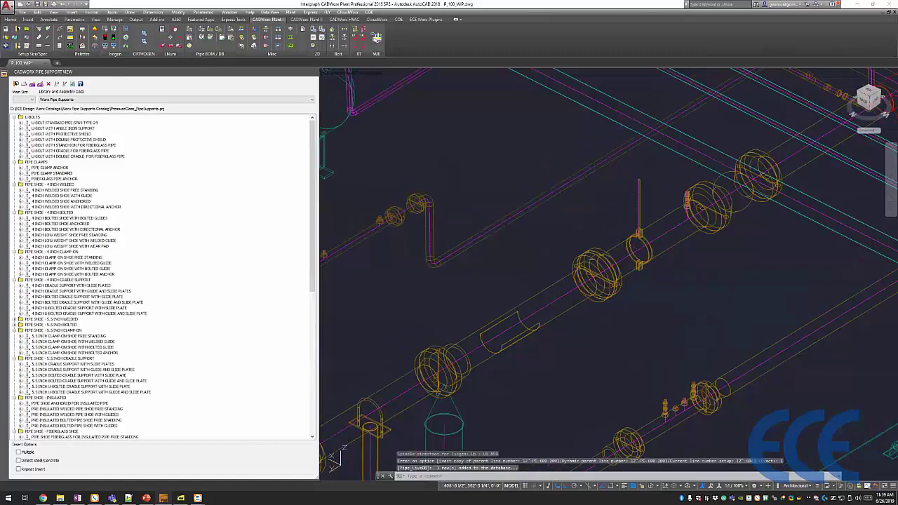
pyautogui.moveTo(525, 345); pyautogui.dragTo(582, 261, button='middle')
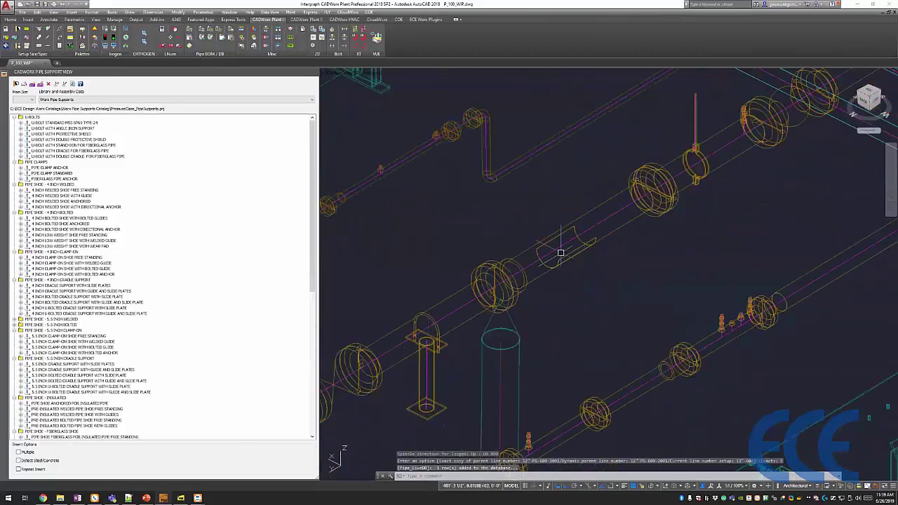
pyautogui.moveTo(608, 177)
pyautogui.mouseDown(button='middle')
pyautogui.moveTo(651, 190)
pyautogui.moveTo(569, 233)
pyautogui.mouseUp(button='middle')
pyautogui.scroll(-2, 651, 190)
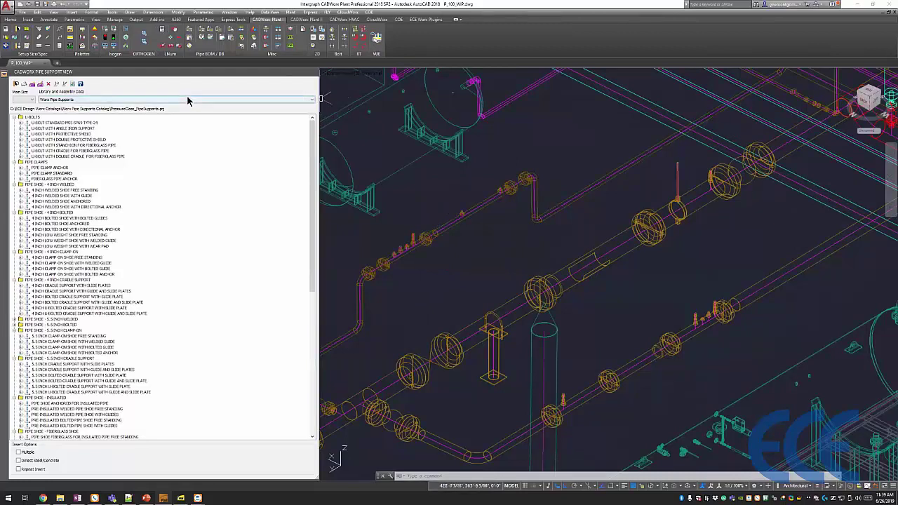
pyautogui.click(126, 41)
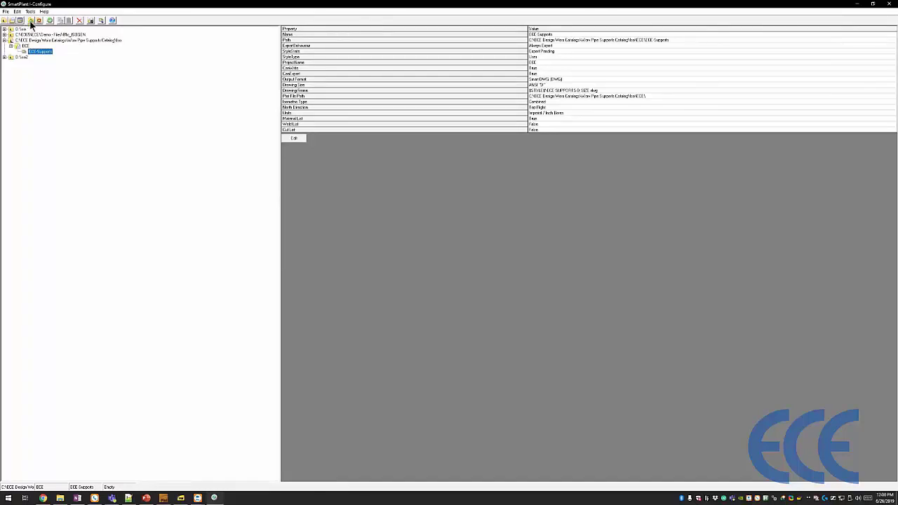
# Browse the isometric directory into 2017 > Worx Pipe Supports Catalog > iso, then close without connecting.
pyautogui.click(31, 23)
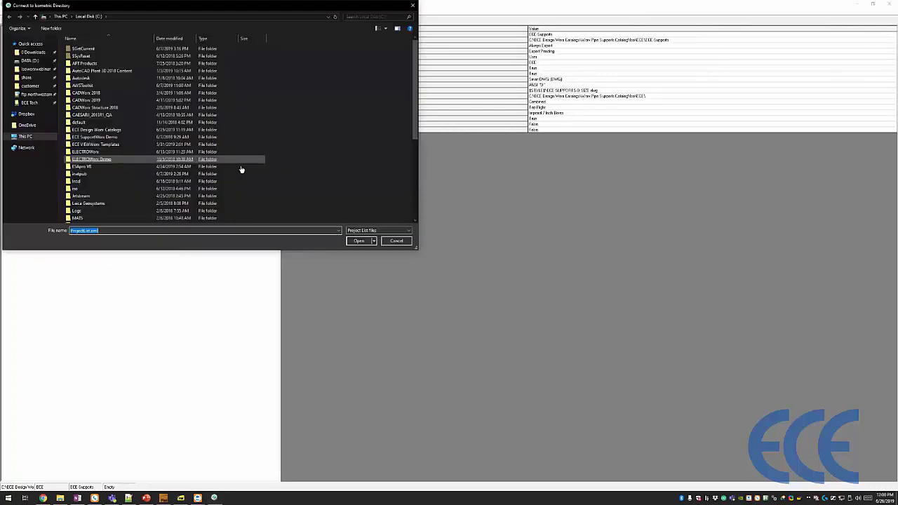
pyautogui.click(316, 89)
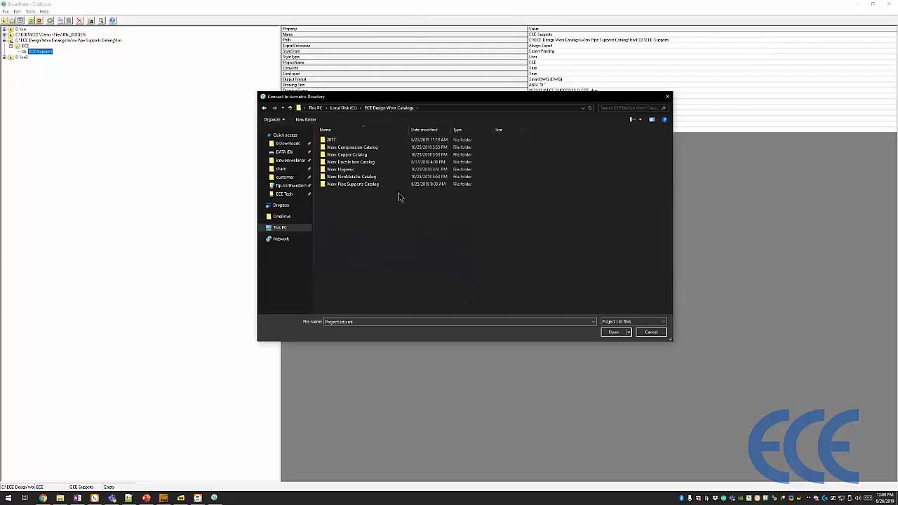
pyautogui.doubleClick(344, 139)
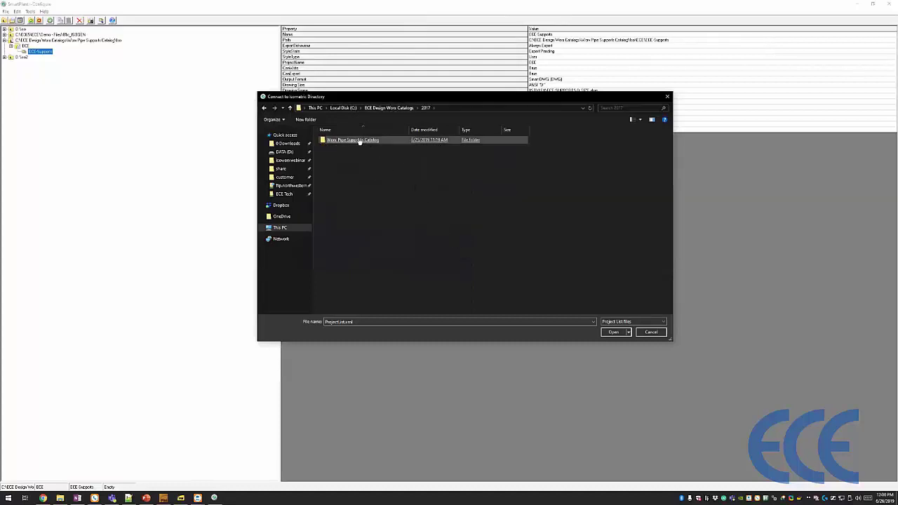
pyautogui.doubleClick(363, 141)
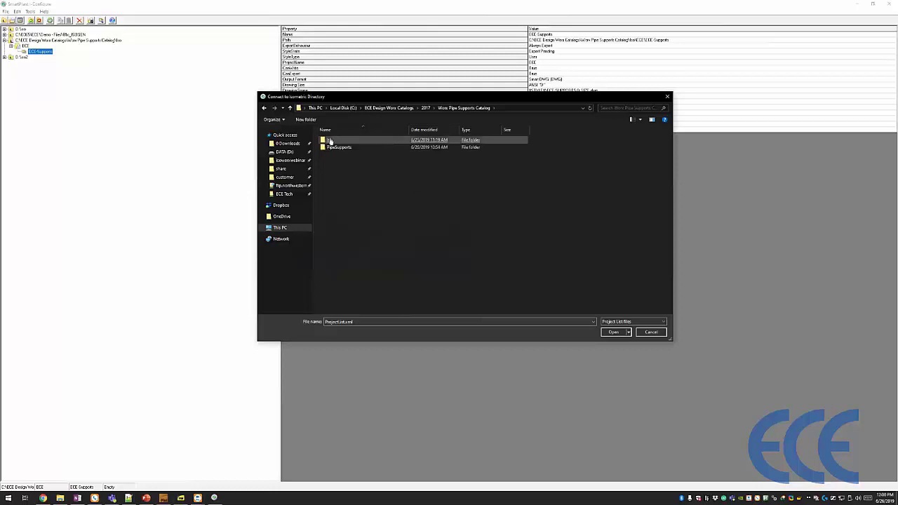
pyautogui.doubleClick(328, 140)
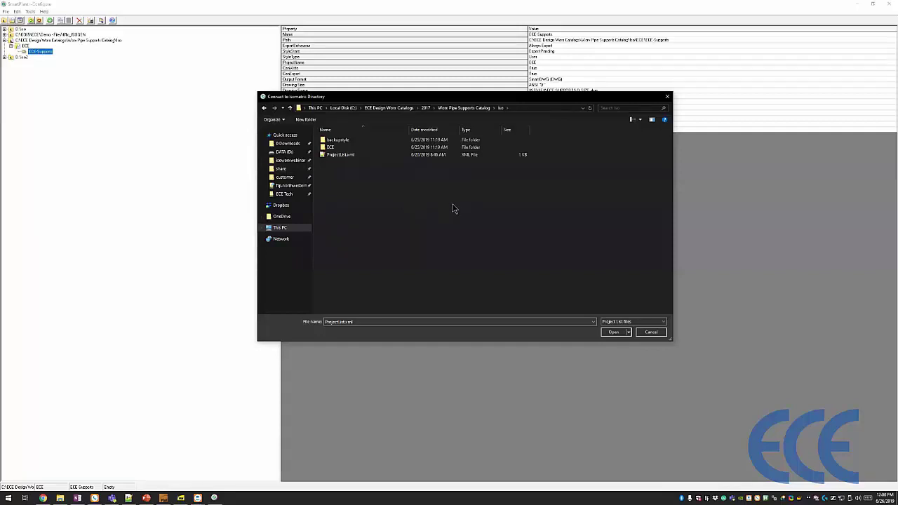
pyautogui.click(652, 331)
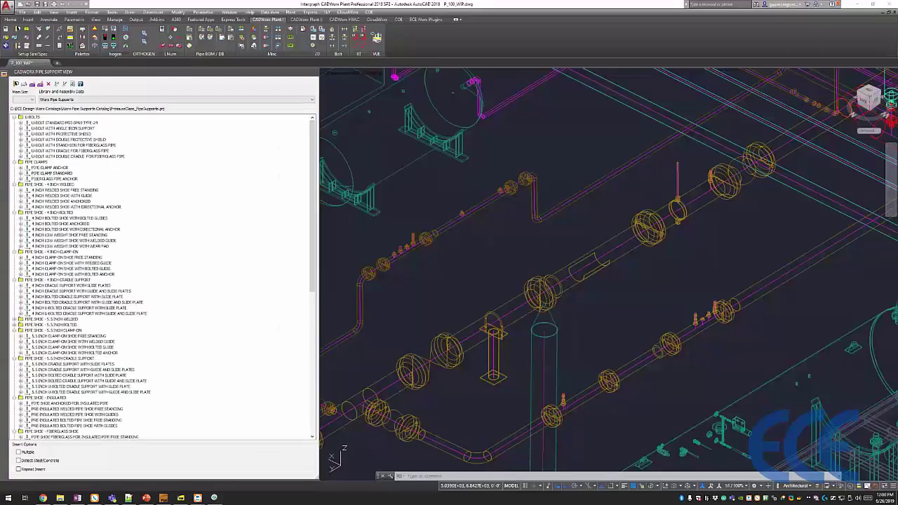
# Window-select part of the piping model and launch ISOGENOUT, moving the style dialog left.
pyautogui.click(504, 240)
pyautogui.moveTo(505, 241); pyautogui.dragTo(491, 260, button='middle')
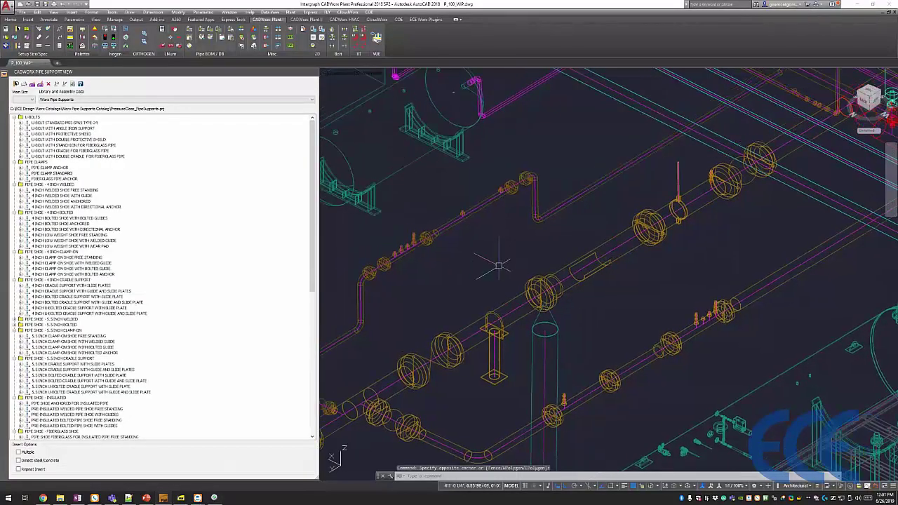
pyautogui.write('f')
pyautogui.write('o')
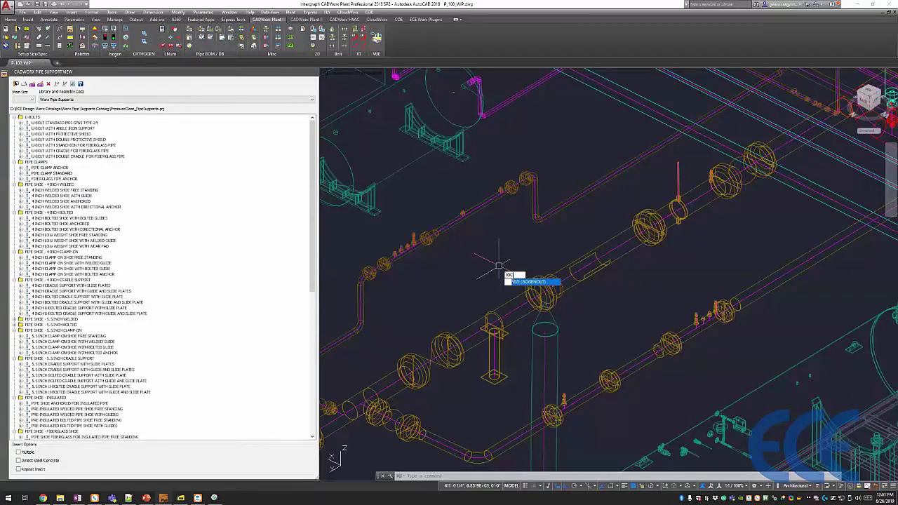
pyautogui.press('Return')
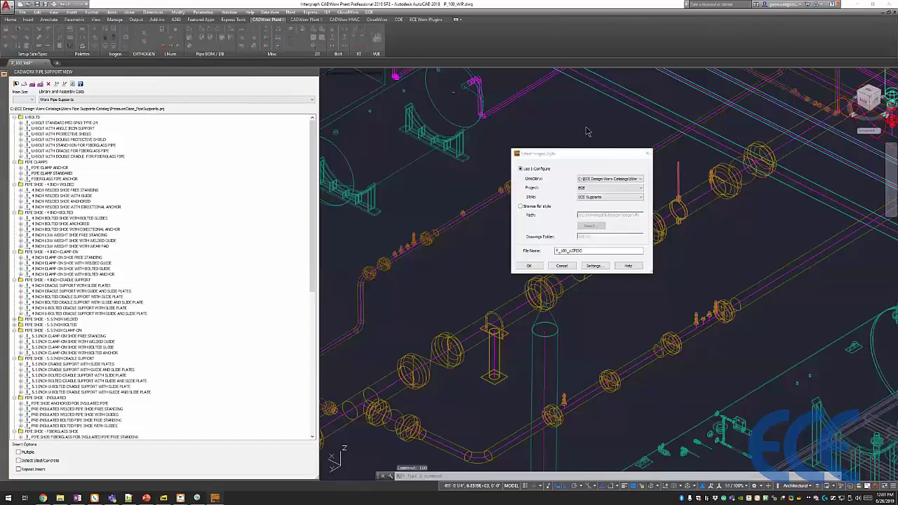
pyautogui.moveTo(547, 160); pyautogui.dragTo(454, 159)
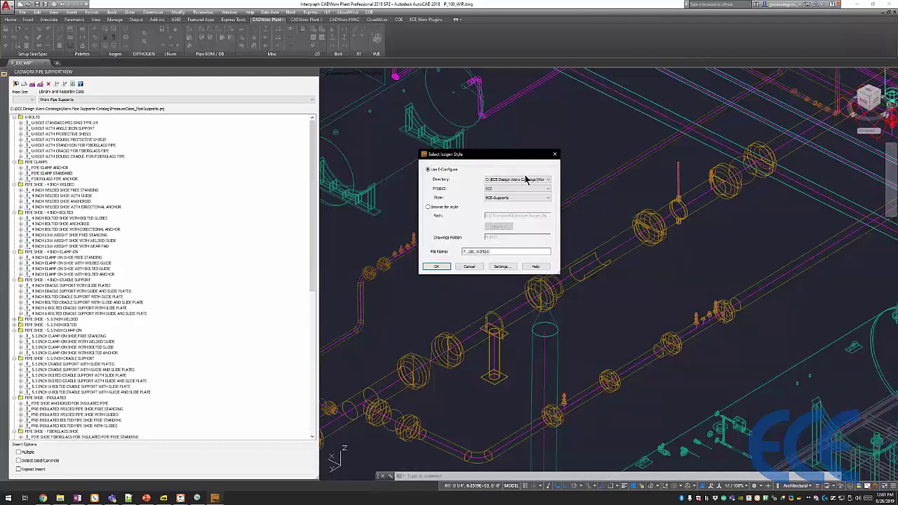
# Keep the first directory, choose project ECE and style ECE-Supports, and accept.
pyautogui.click(526, 180)
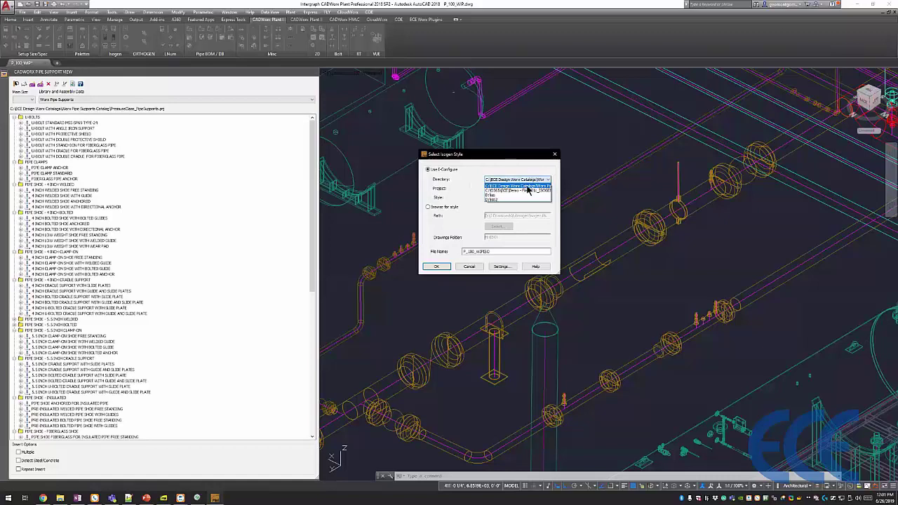
pyautogui.click(525, 186)
pyautogui.click(508, 189)
pyautogui.click(500, 195)
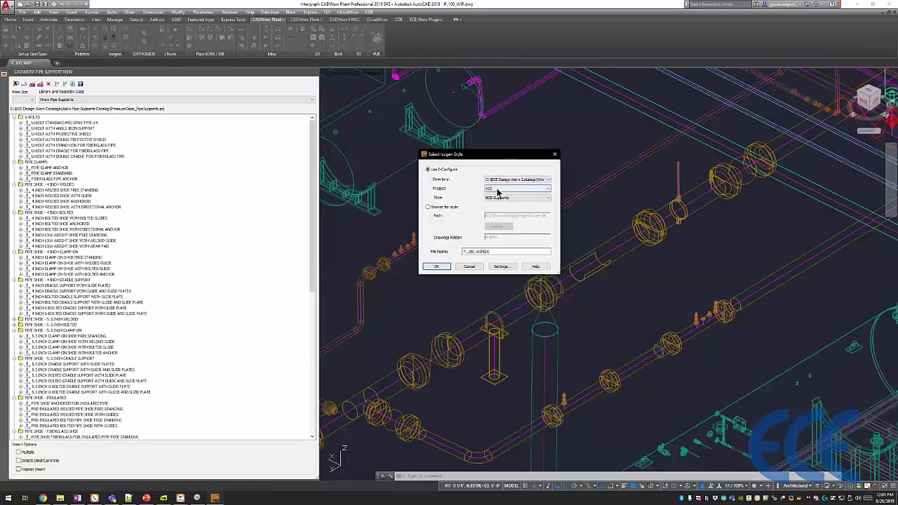
pyautogui.click(502, 198)
pyautogui.click(507, 203)
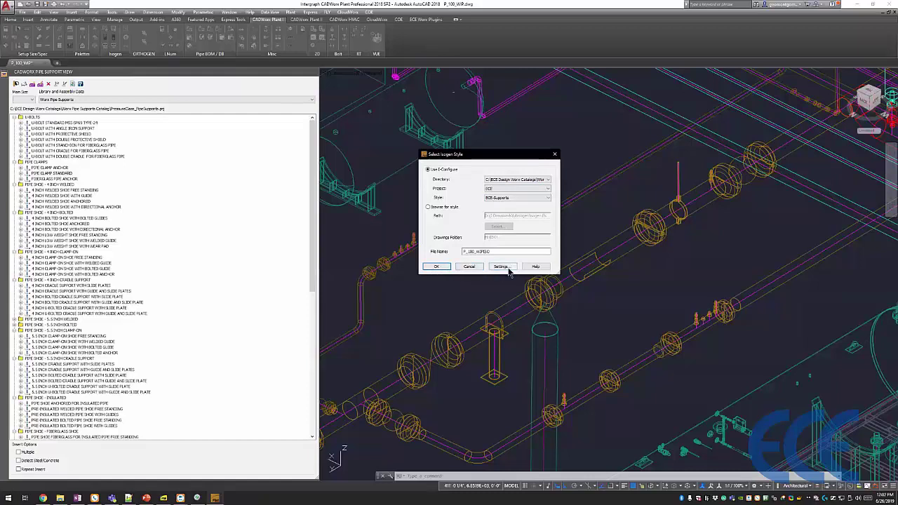
pyautogui.click(435, 266)
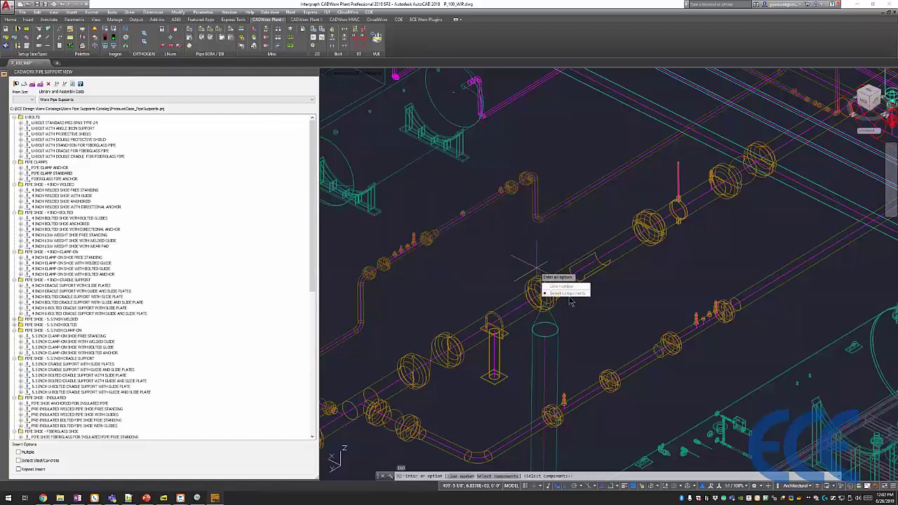
# Extract the isometric by selecting the pipe component, then open the generated 12_-PS-600-2001.DWG plot.
pyautogui.click(561, 286)
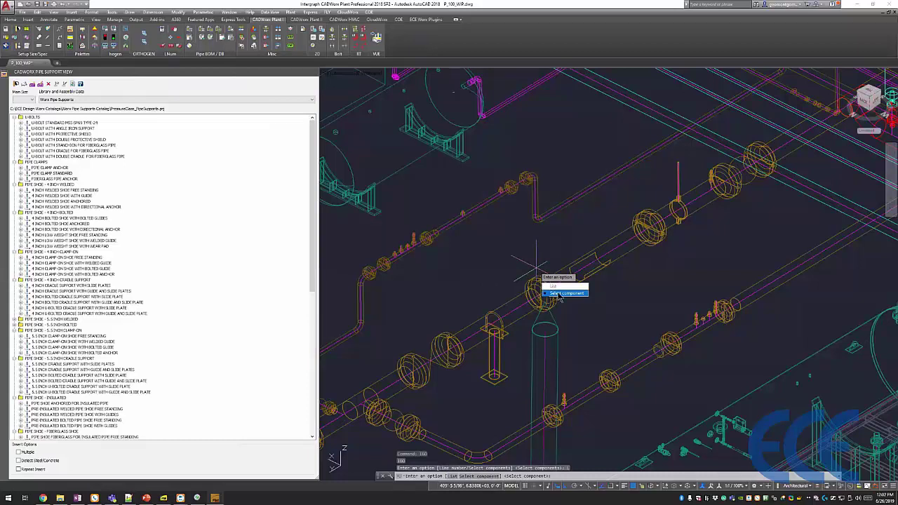
pyautogui.click(561, 293)
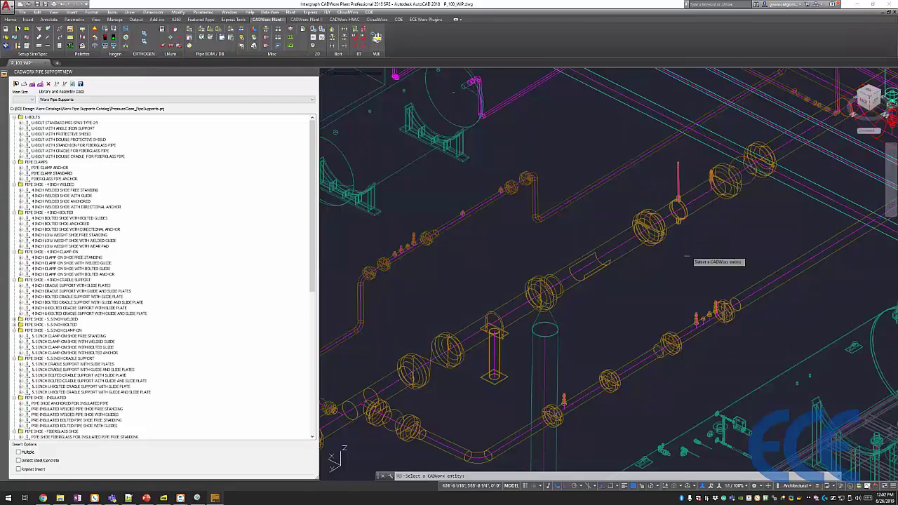
pyautogui.click(516, 308)
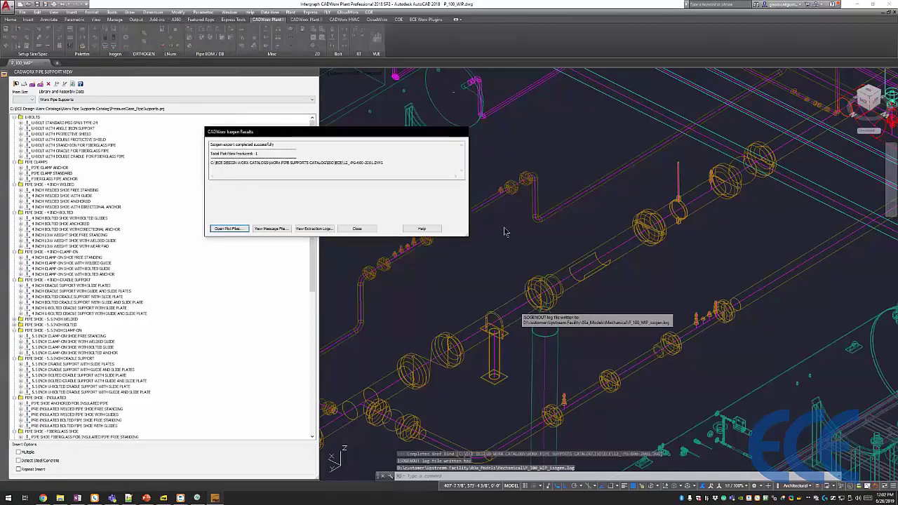
pyautogui.moveTo(405, 168); pyautogui.dragTo(214, 142)
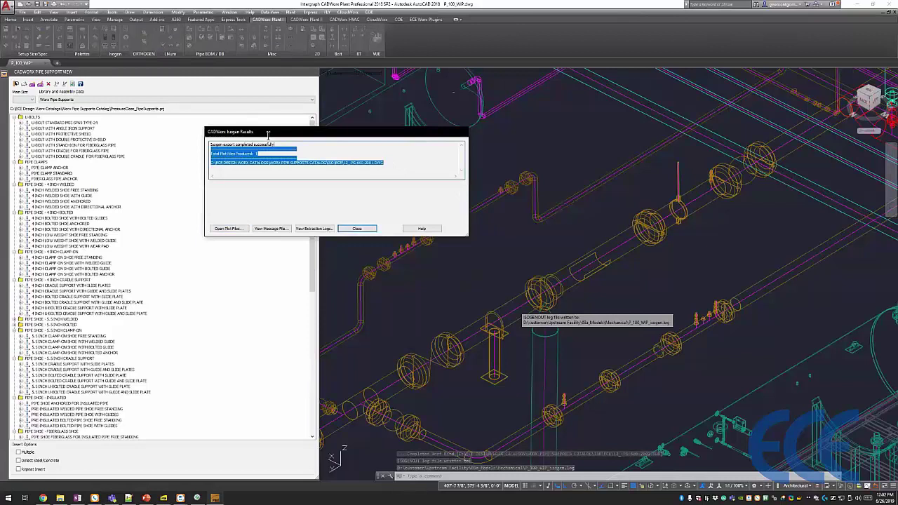
pyautogui.click(385, 159)
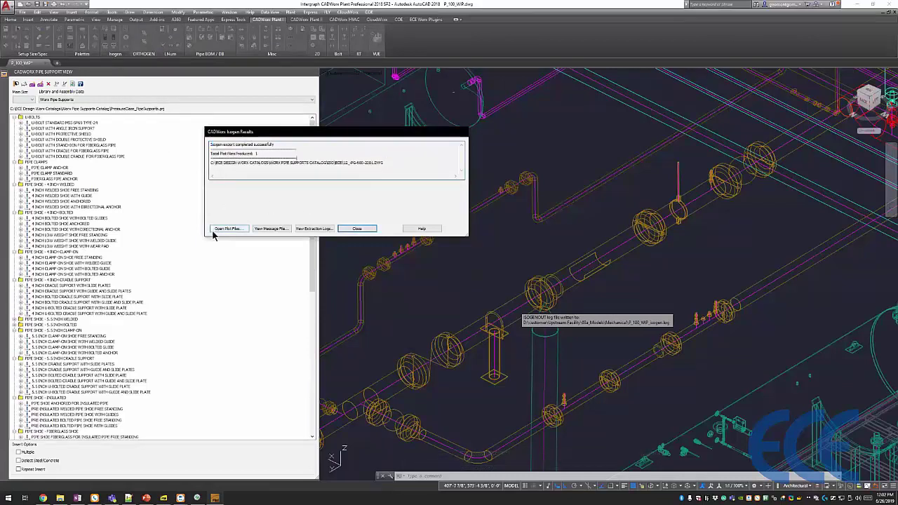
pyautogui.click(227, 230)
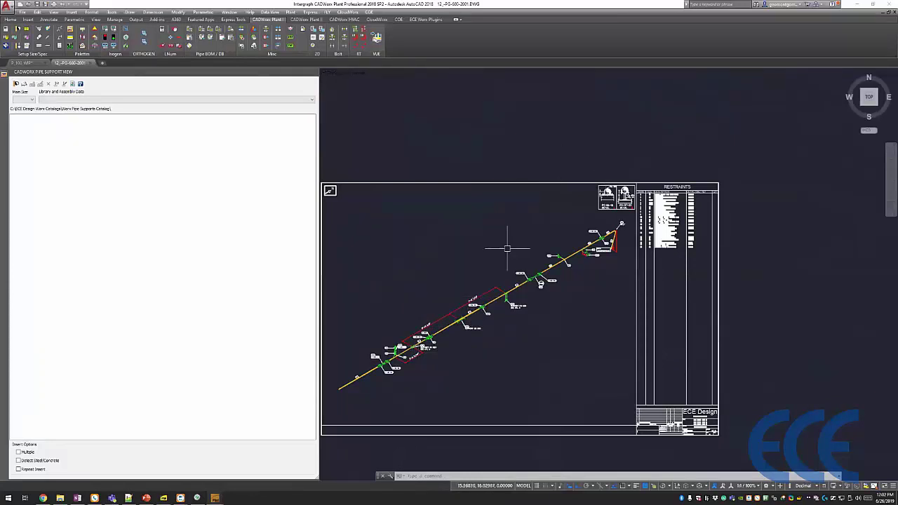
# Recentre the 12_-PG-600-2001 isometric sheet so its pipe run and RESTRAINTS table are in view.
pyautogui.moveTo(511, 250); pyautogui.dragTo(534, 238, button='middle')
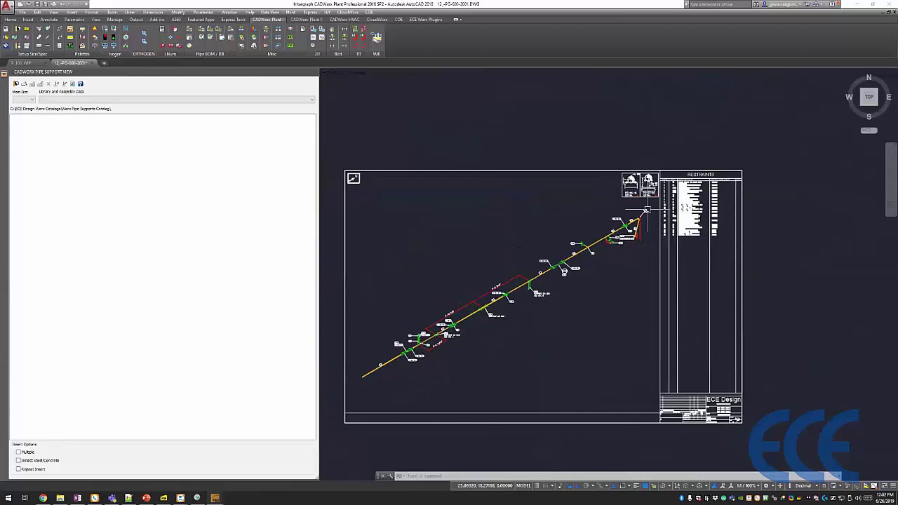
pyautogui.click(595, 202)
pyautogui.click(666, 146)
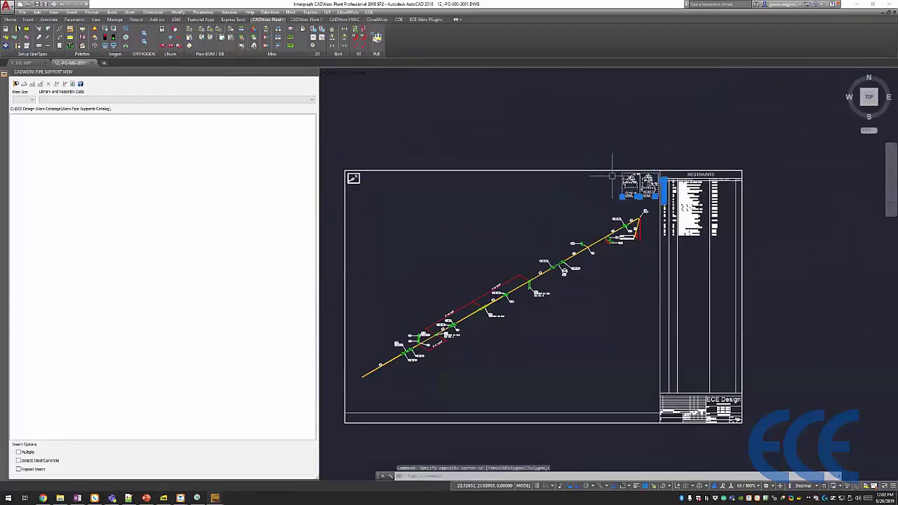
pyautogui.press('Escape')
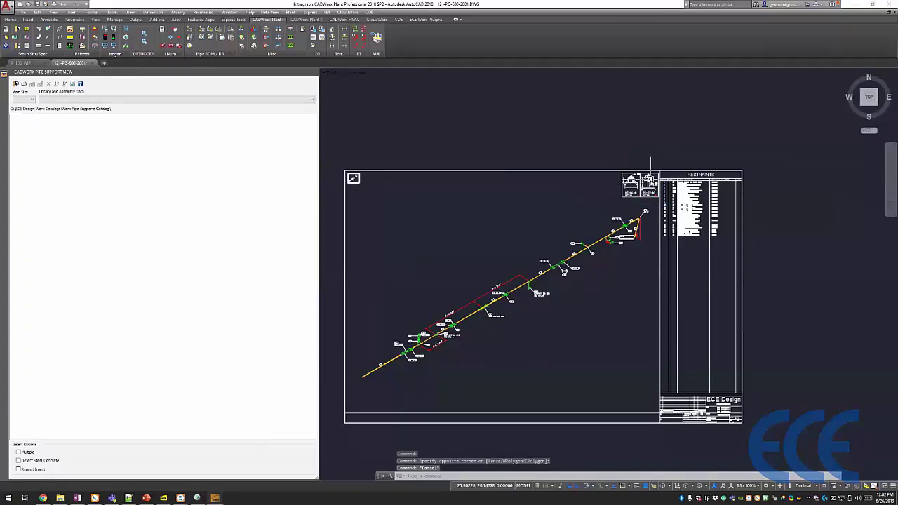
pyautogui.click(462, 344)
pyautogui.press('Escape')
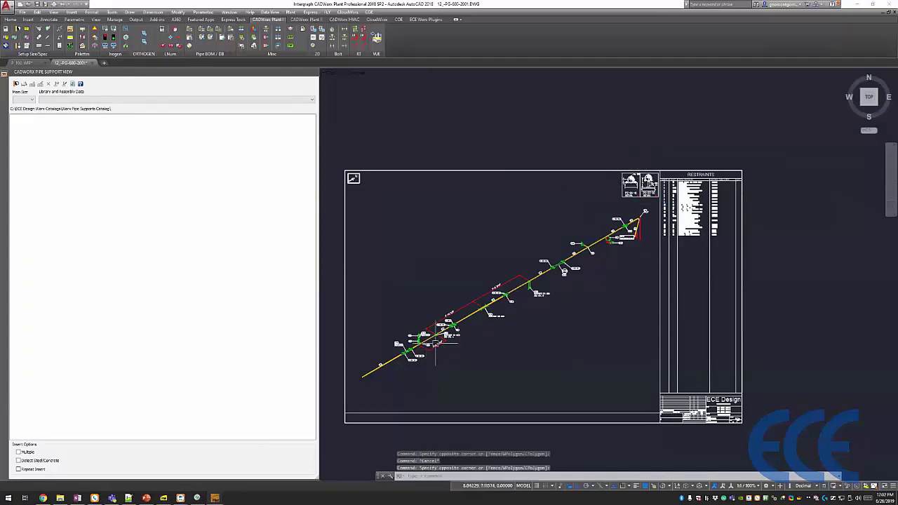
pyautogui.scroll(5, 442, 341)
pyautogui.scroll(6, 436, 336)
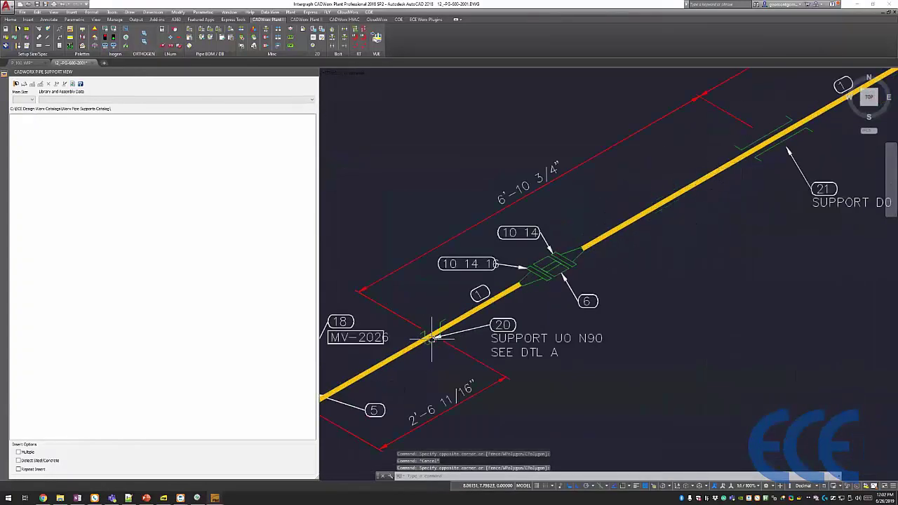
pyautogui.scroll(-2, 448, 336)
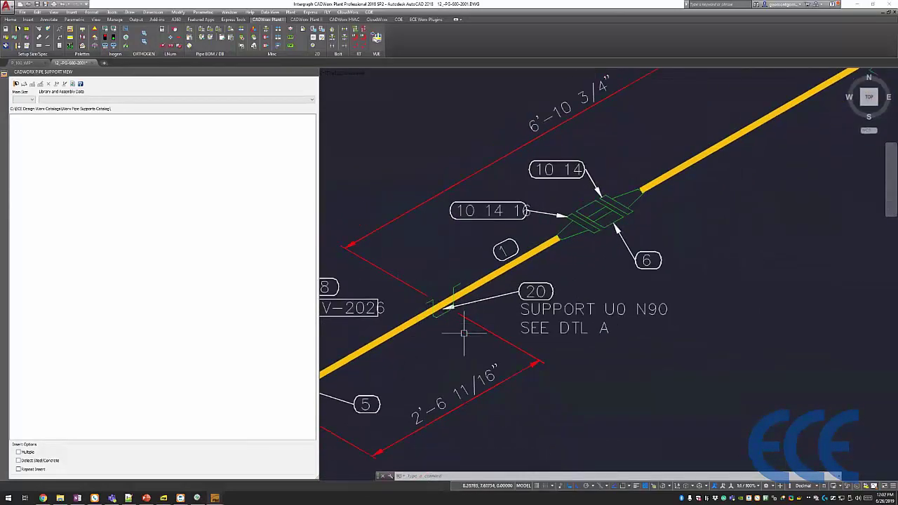
pyautogui.moveTo(520, 319); pyautogui.dragTo(500, 316, button='middle')
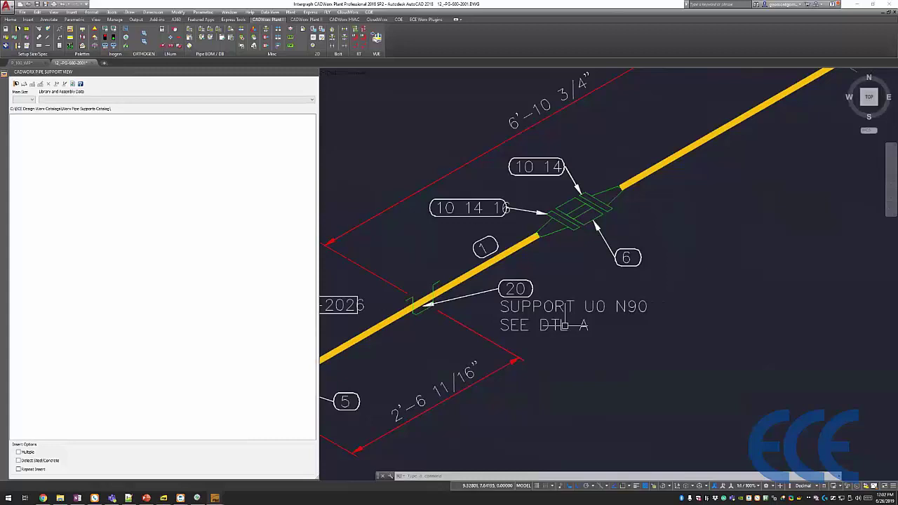
pyautogui.scroll(-2, 558, 325)
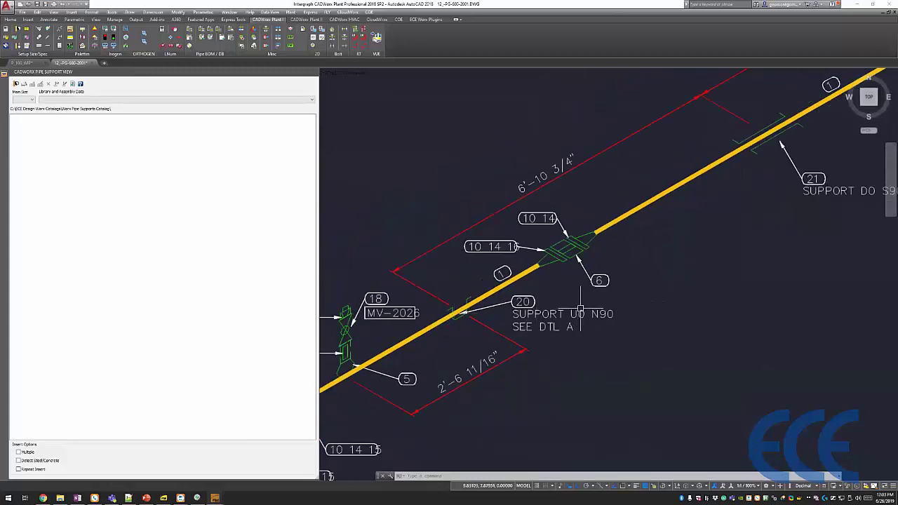
pyautogui.moveTo(680, 240); pyautogui.dragTo(453, 374, button='middle')
pyautogui.moveTo(603, 327); pyautogui.dragTo(517, 380, button='middle')
pyautogui.moveTo(603, 284)
pyautogui.mouseDown(button='middle')
pyautogui.moveTo(581, 306)
pyautogui.moveTo(581, 283)
pyautogui.mouseUp(button='middle')
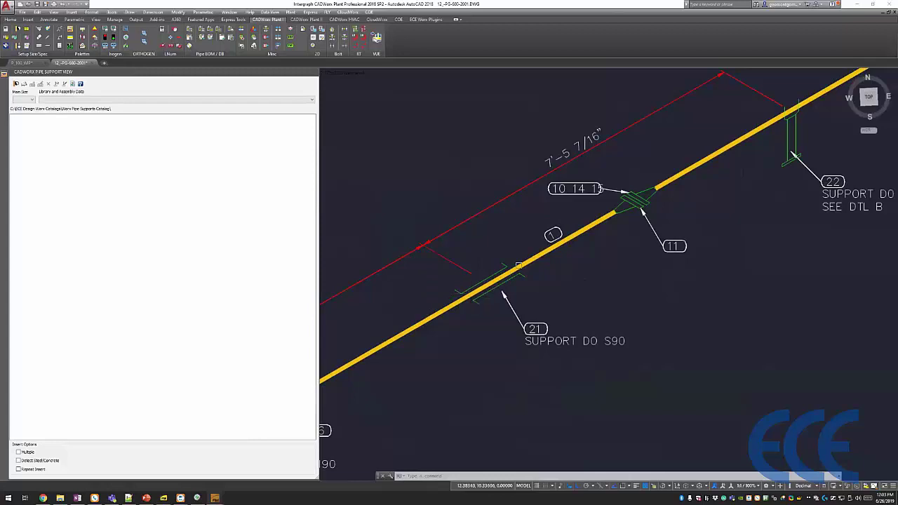
pyautogui.moveTo(767, 242)
pyautogui.mouseDown(button='middle')
pyautogui.moveTo(610, 288)
pyautogui.moveTo(530, 355)
pyautogui.mouseUp(button='middle')
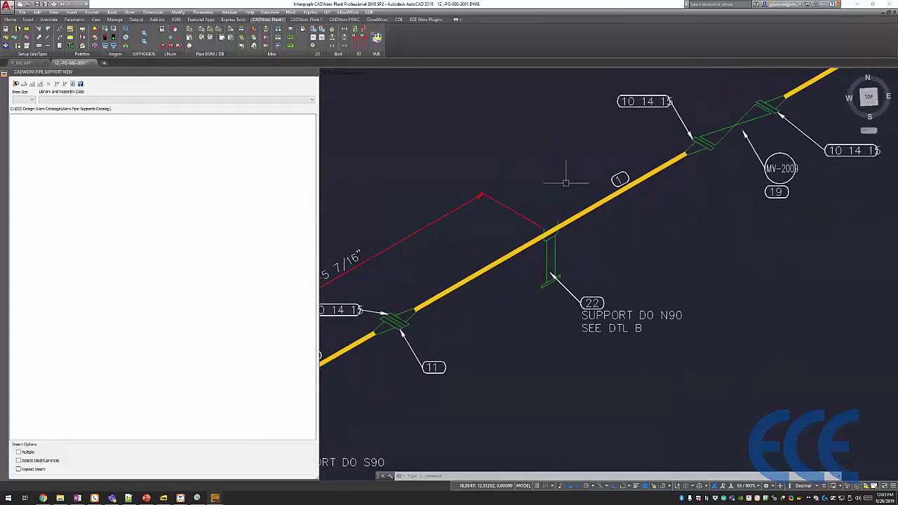
pyautogui.moveTo(629, 250); pyautogui.dragTo(613, 252, button='middle')
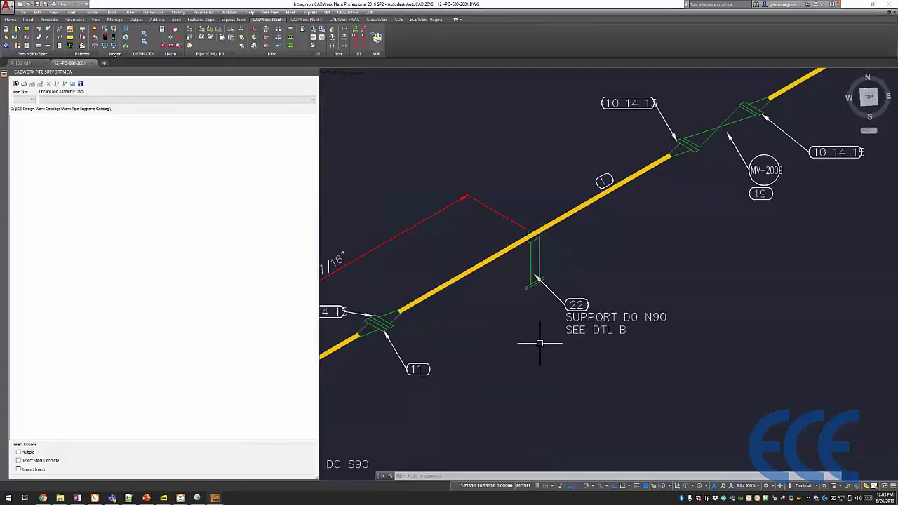
pyautogui.scroll(-8, 594, 338)
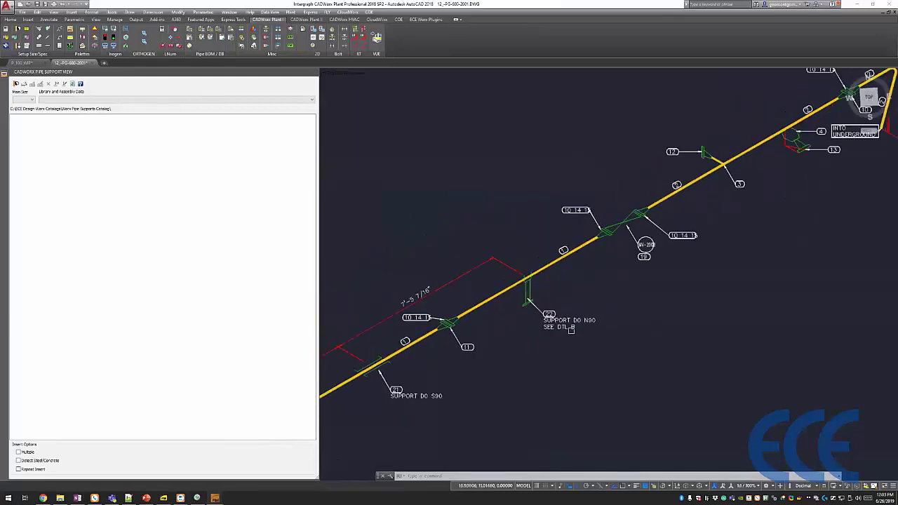
pyautogui.scroll(-2, 610, 295)
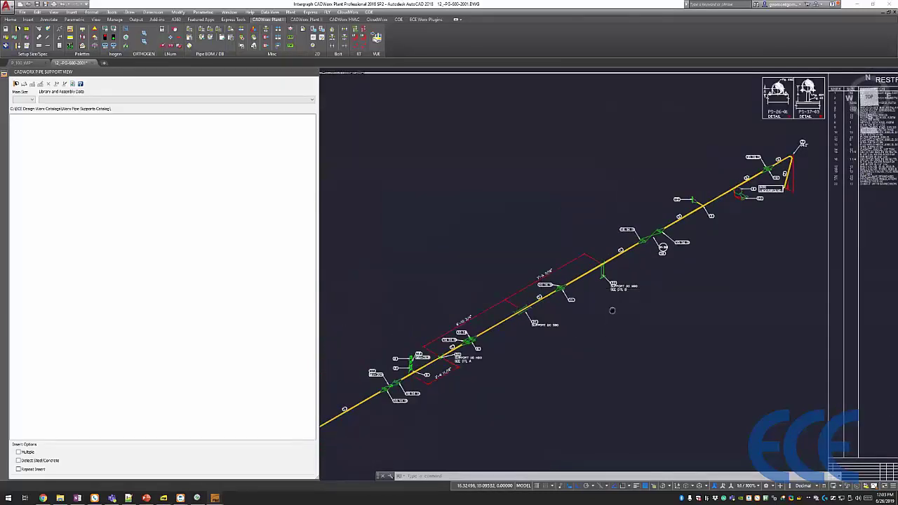
pyautogui.scroll(-1, 585, 322)
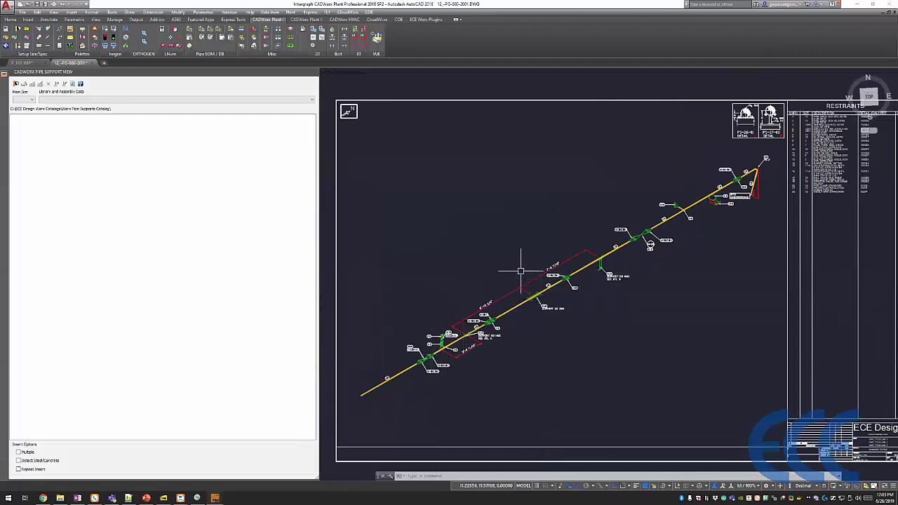
pyautogui.moveTo(684, 278)
pyautogui.mouseDown(button='middle')
pyautogui.moveTo(661, 260)
pyautogui.moveTo(595, 262)
pyautogui.mouseUp(button='middle')
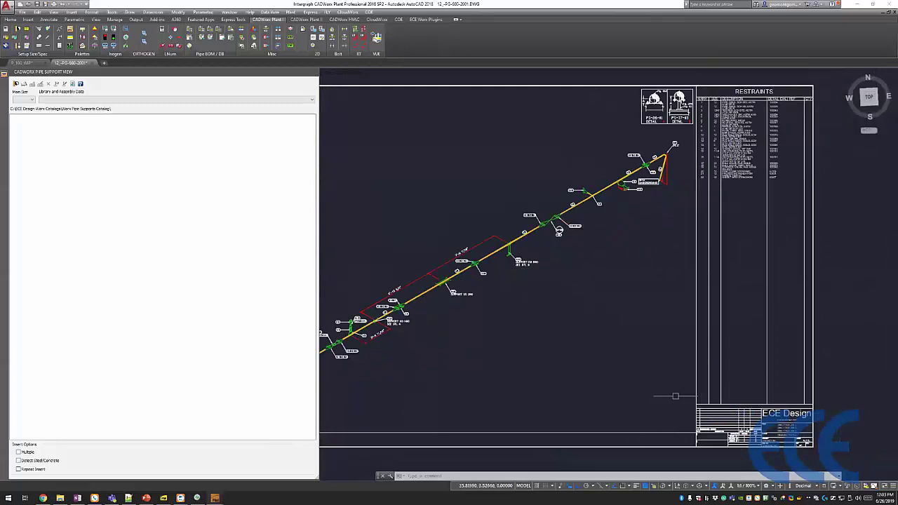
pyautogui.moveTo(596, 328); pyautogui.dragTo(608, 358, button='middle')
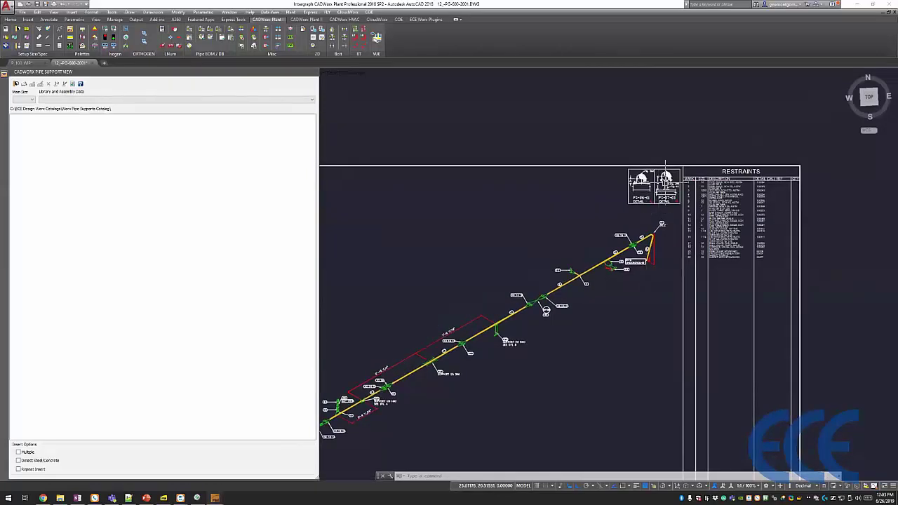
# Zoom in on the PS-26-01 and PS-37-03 detail sketches on the isometric sheet.
pyautogui.scroll(3, 664, 185)
pyautogui.scroll(6, 656, 185)
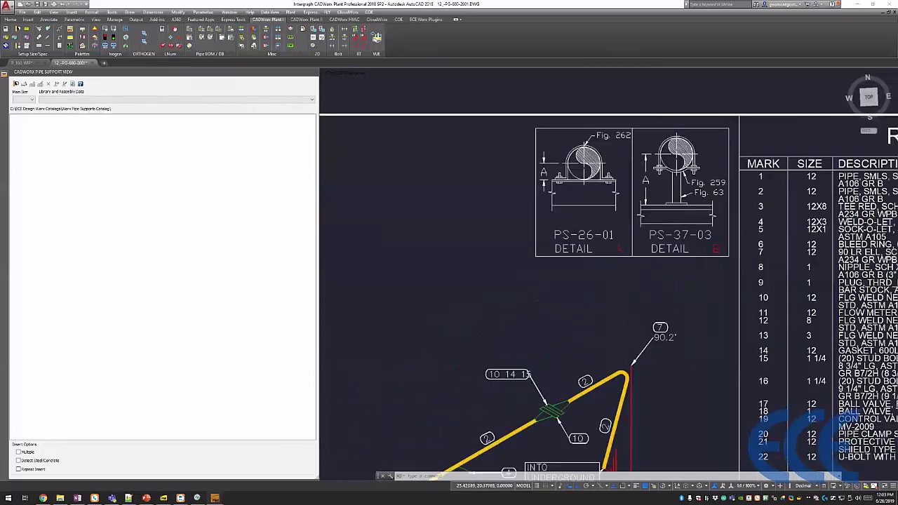
pyautogui.moveTo(648, 181); pyautogui.dragTo(632, 221, button='middle')
pyautogui.scroll(2, 625, 231)
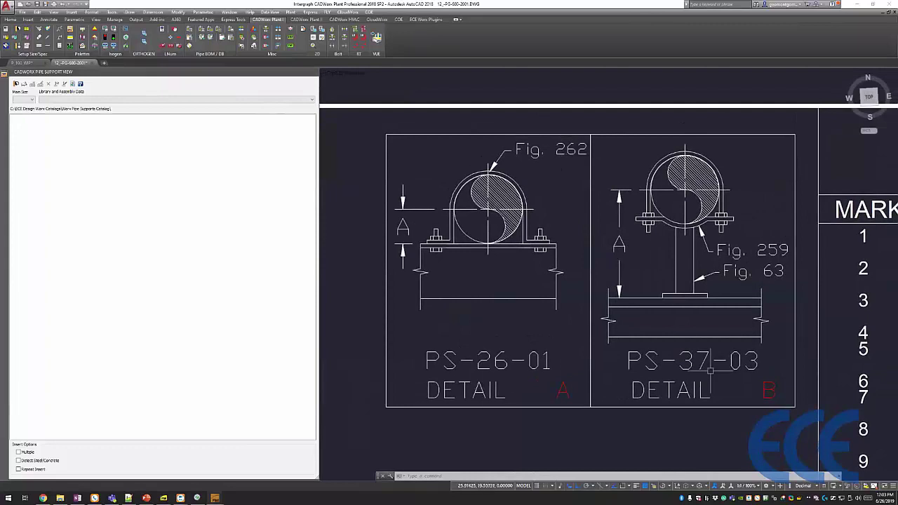
# Select the red A and B detail labels, then clear the selection.
pyautogui.click(562, 390)
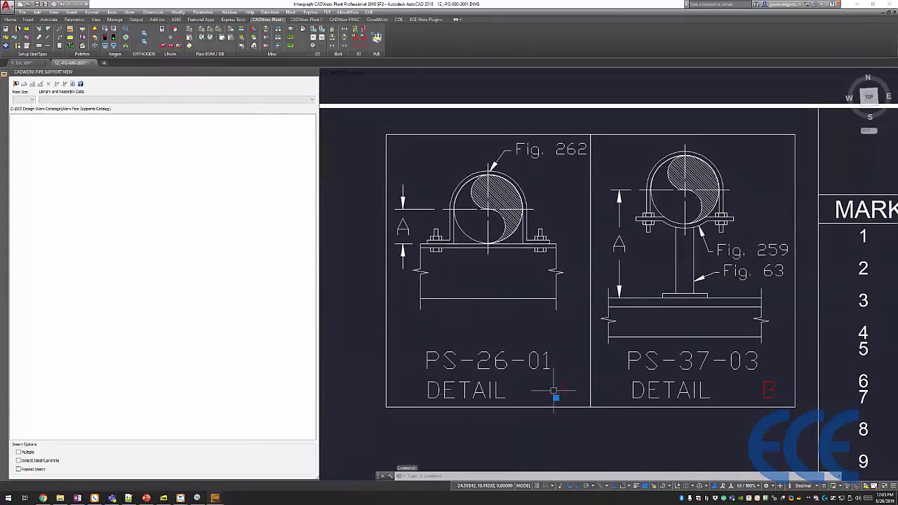
pyautogui.click(769, 390)
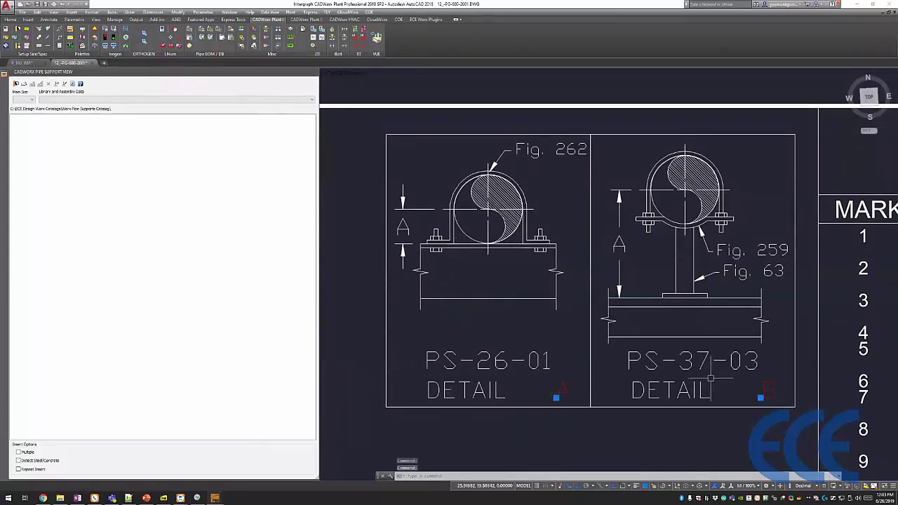
pyautogui.press('Escape')
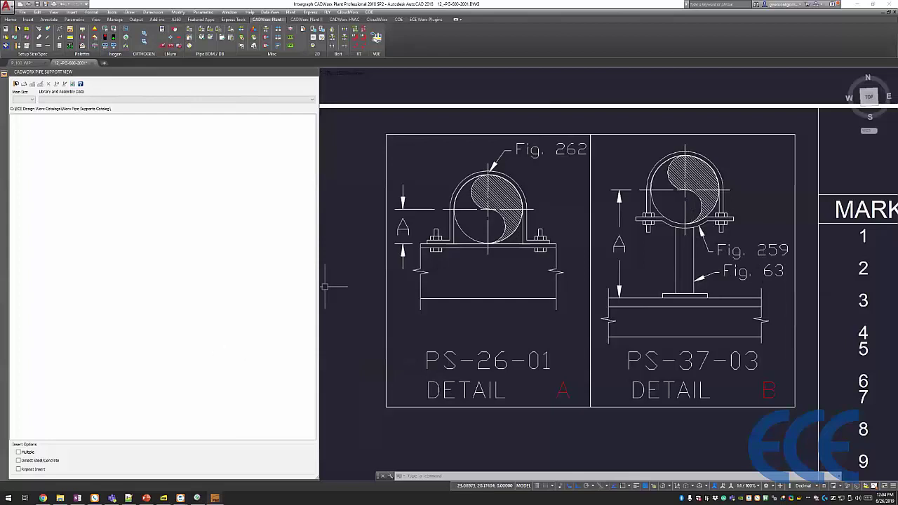
# Bring up the PDF viewer showing the ECE Design Pipe Support Directory document.
pyautogui.click(163, 498)
pyautogui.scroll(-1, 704, 259)
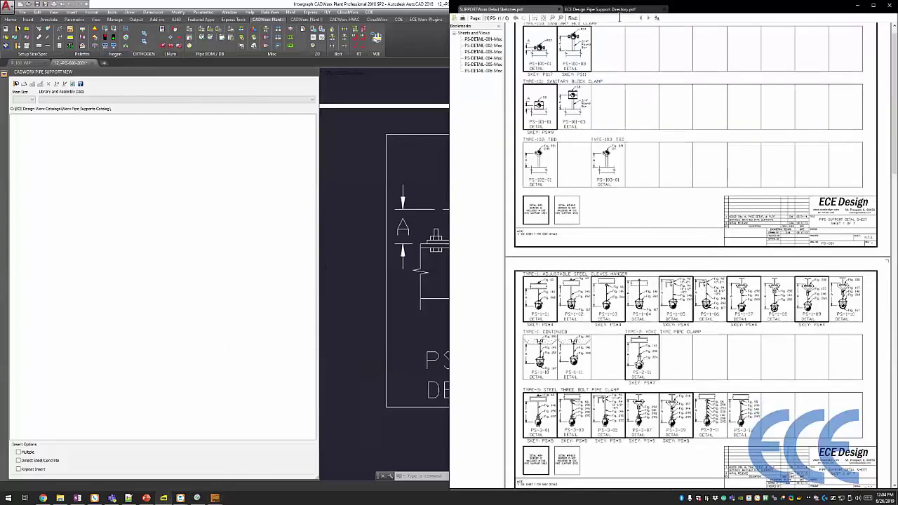
pyautogui.click(600, 9)
# Browse directory pages 15–18, then minimize the PDF viewer.
pyautogui.scroll(1, 760, 170)
pyautogui.scroll(10, 753, 210)
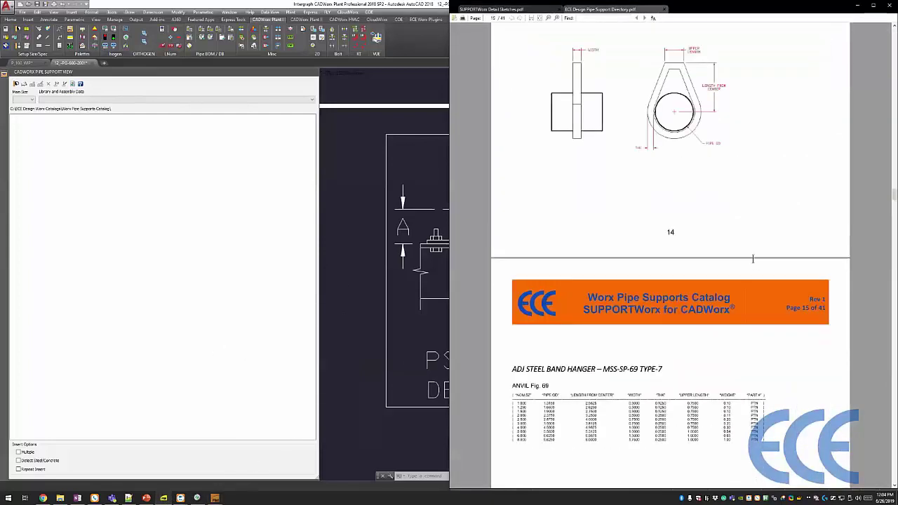
pyautogui.scroll(-7, 748, 245)
pyautogui.scroll(-8, 622, 130)
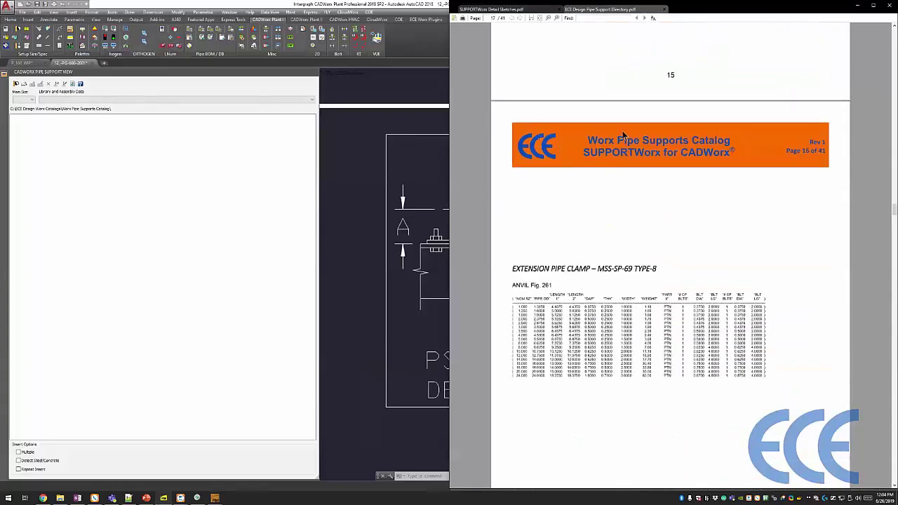
pyautogui.scroll(1, 517, 145)
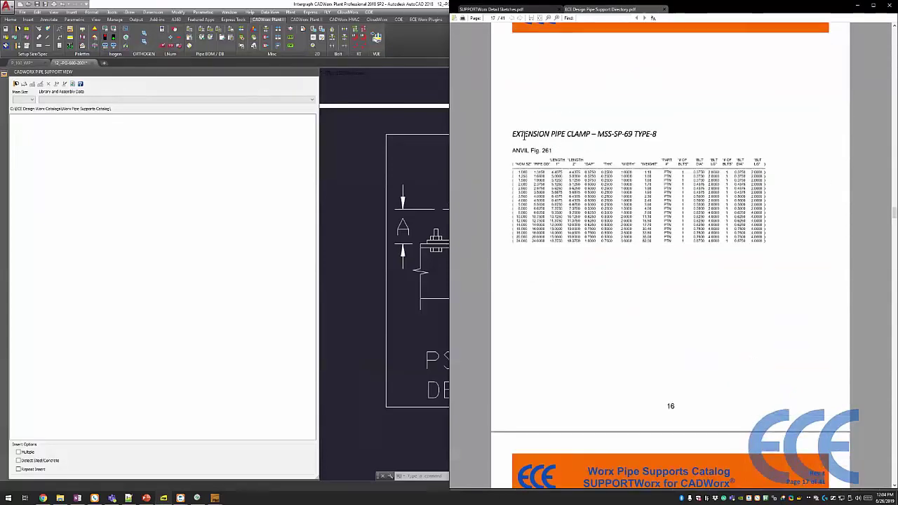
pyautogui.scroll(-1, 667, 195)
pyautogui.scroll(1, 699, 244)
pyautogui.scroll(-6, 749, 273)
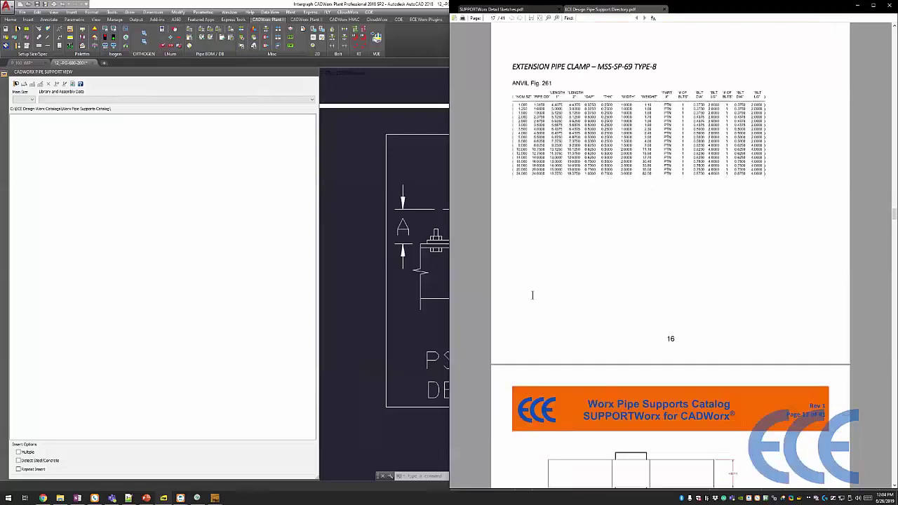
pyautogui.scroll(-7, 772, 168)
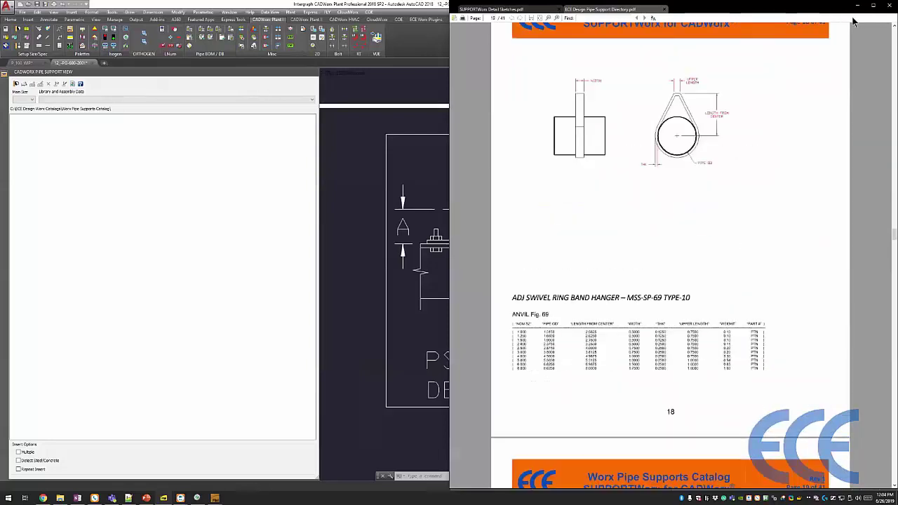
pyautogui.click(857, 5)
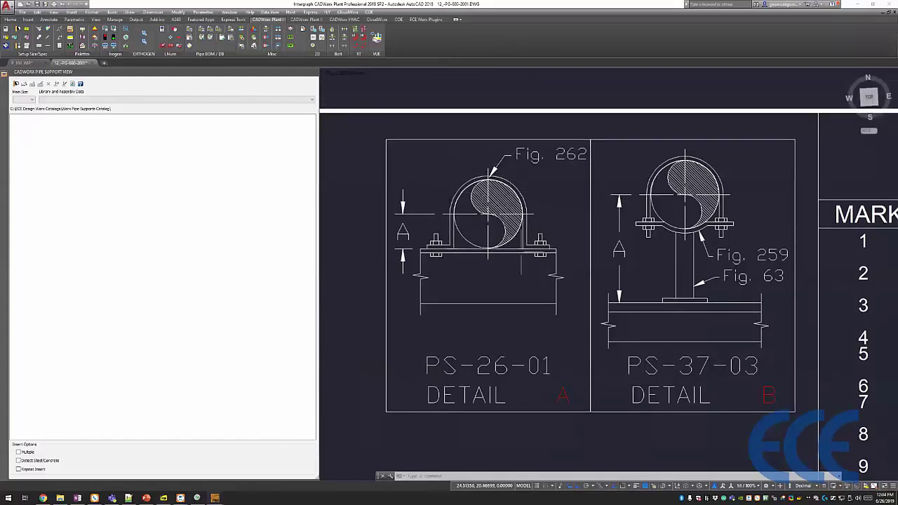
# Zoom in and out around the isometric's supported pipe run and callouts.
pyautogui.scroll(-1, 505, 266)
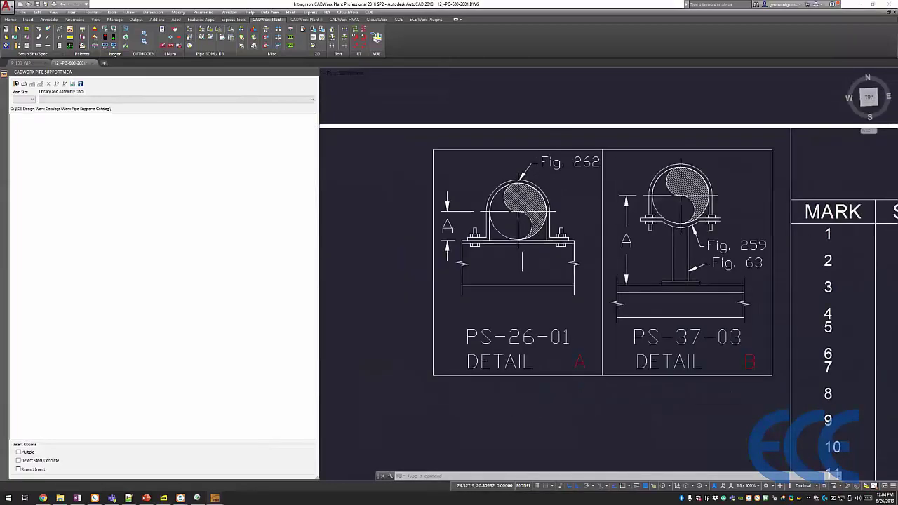
pyautogui.scroll(-5, 519, 244)
pyautogui.scroll(3, 556, 201)
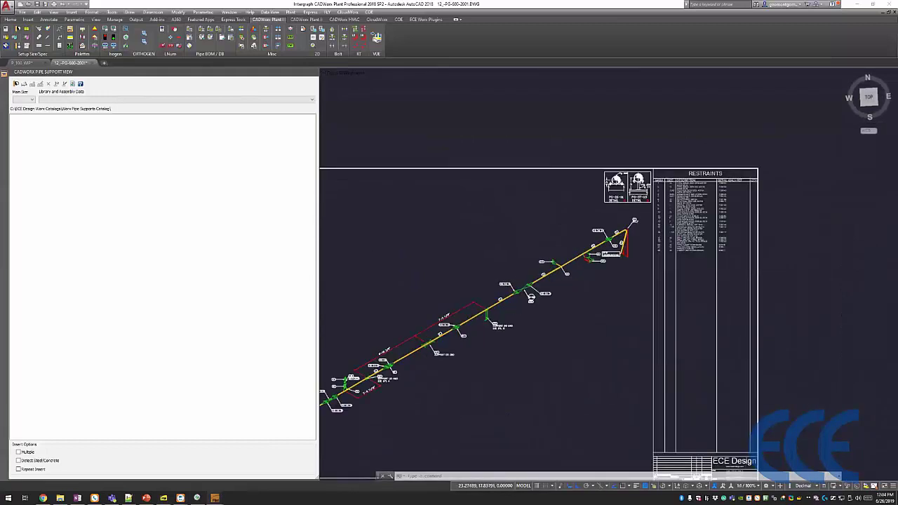
pyautogui.scroll(1, 617, 224)
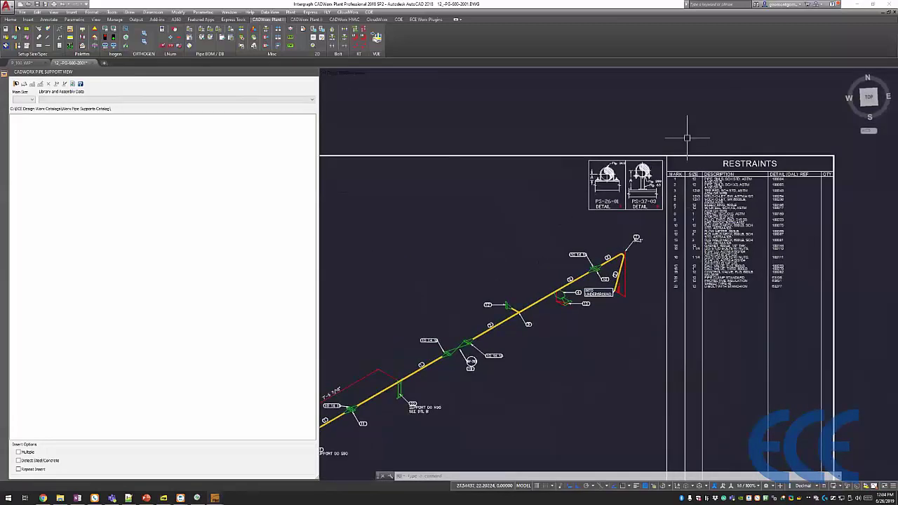
pyautogui.scroll(-3, 541, 179)
pyautogui.scroll(1, 536, 356)
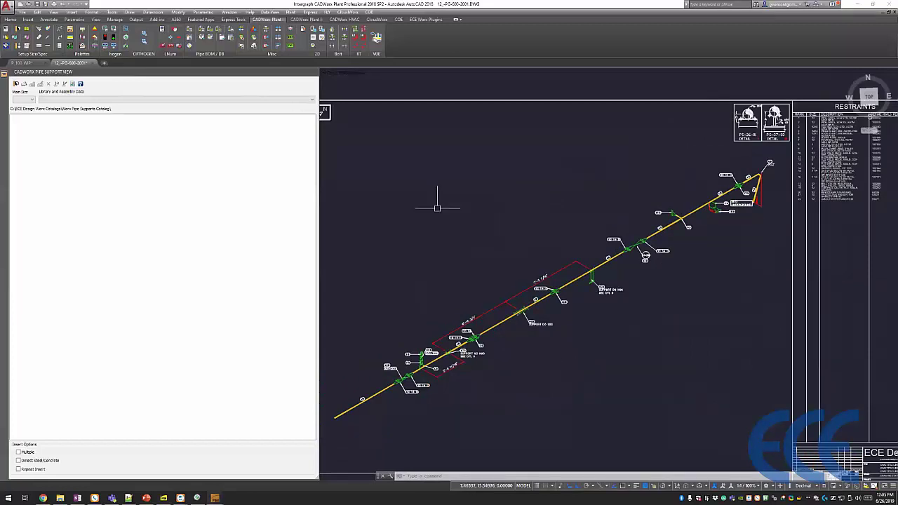
pyautogui.click(477, 222)
pyautogui.scroll(1, 504, 175)
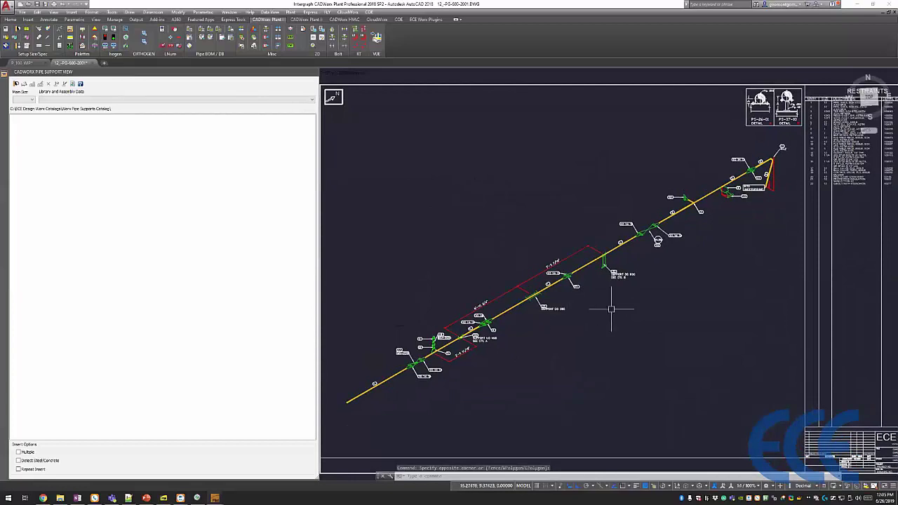
# Zoom and pan until the full sheet border, detail blocks and RESTRAINTS table are visible.
pyautogui.scroll(1, 603, 308)
pyautogui.scroll(1, 564, 274)
pyautogui.scroll(1, 565, 275)
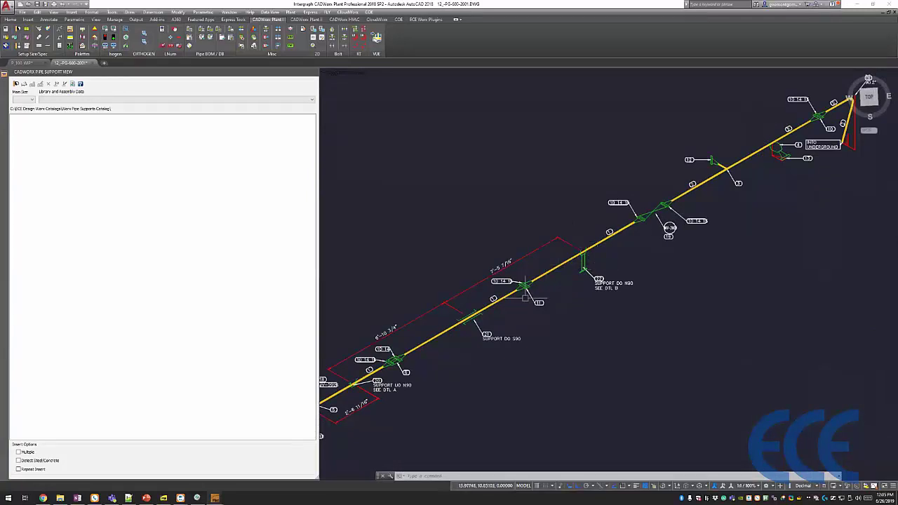
pyautogui.scroll(-1, 636, 284)
pyautogui.scroll(-1, 649, 290)
pyautogui.scroll(-1, 633, 324)
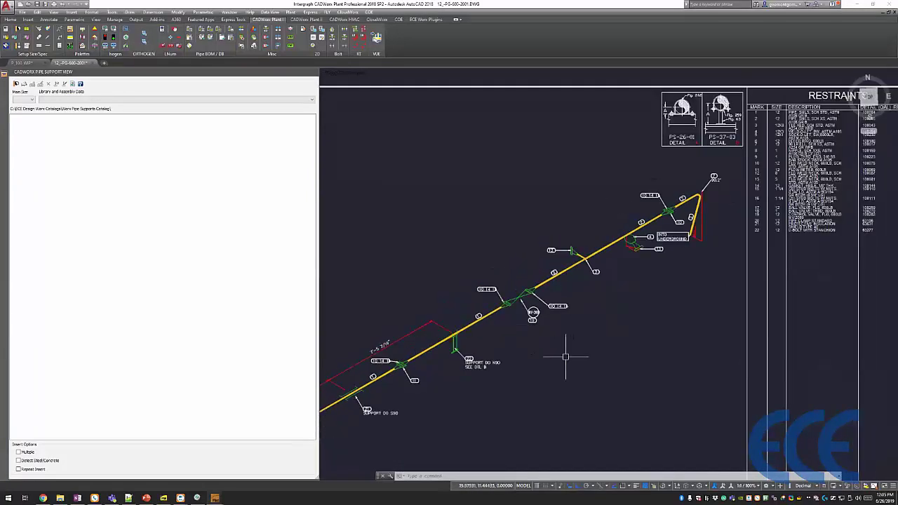
pyautogui.scroll(-1, 567, 357)
pyautogui.moveTo(424, 272); pyautogui.dragTo(517, 194, button='middle')
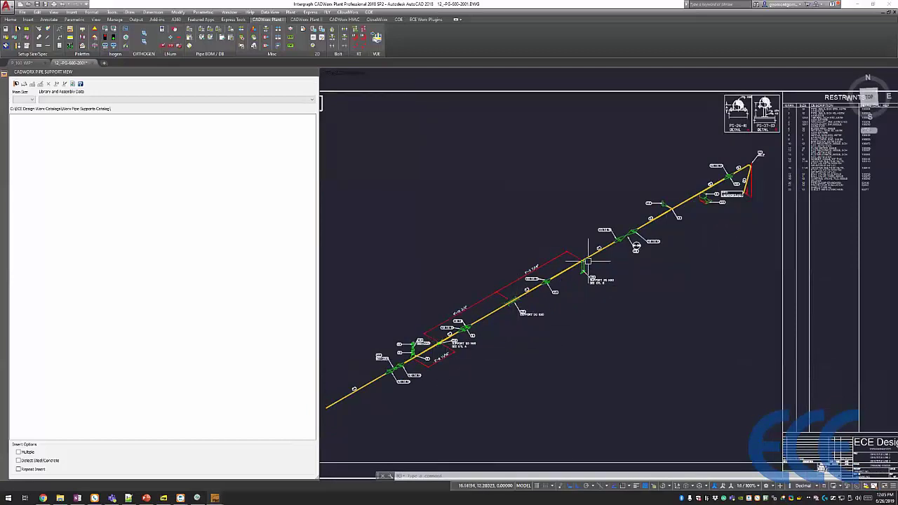
pyautogui.scroll(-4, 662, 305)
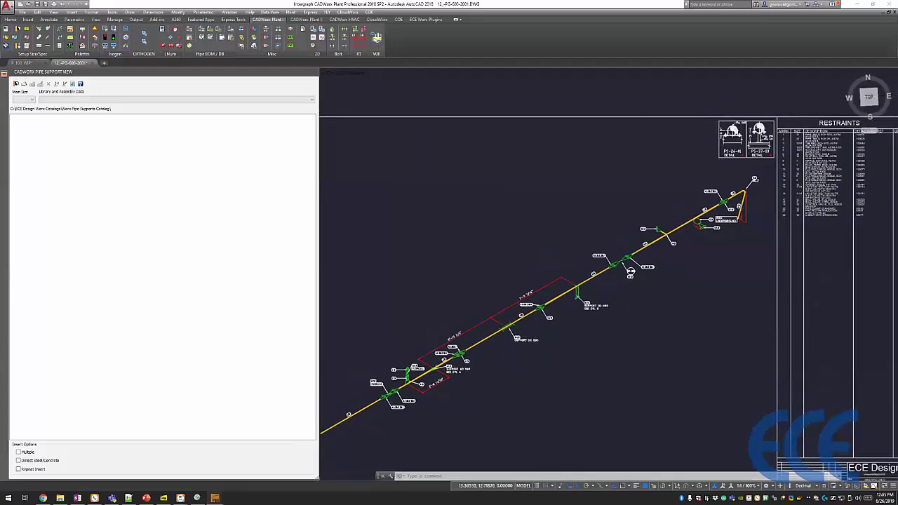
pyautogui.moveTo(461, 284); pyautogui.dragTo(482, 259, button='middle')
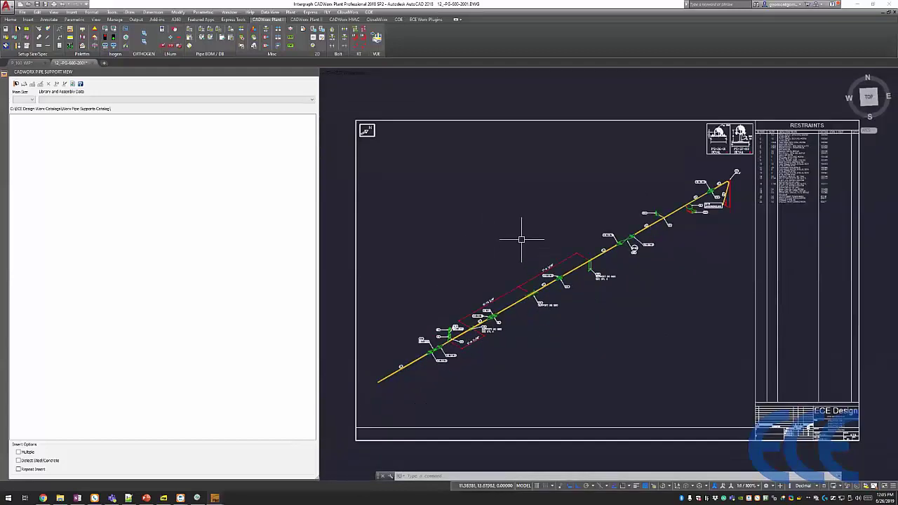
# Close the 12_-PG-600-2001 isometric without saving, returning to P_100_WP.dwg.
pyautogui.click(520, 194)
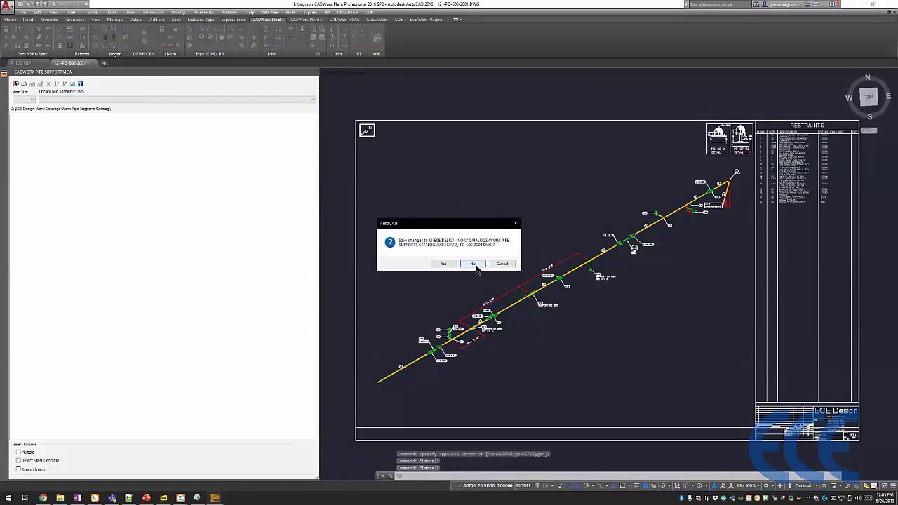
pyautogui.click(469, 262)
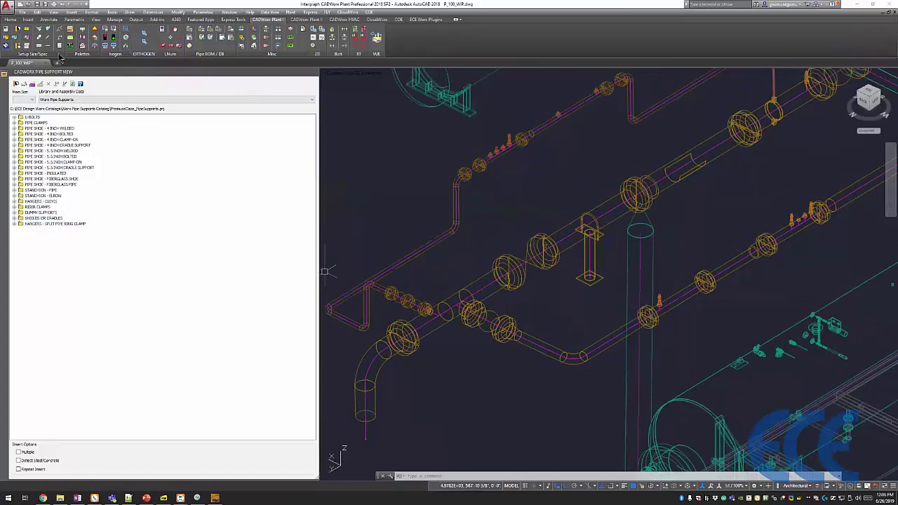
pyautogui.click(526, 188)
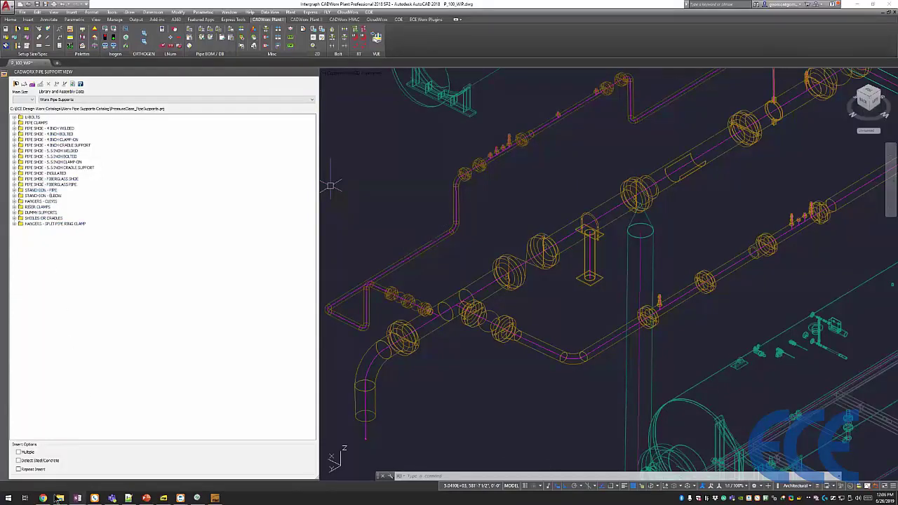
# Switch to the SUPPORTWorx Manual in Chrome and scroll to section 4, ISOGEN Setup.
pyautogui.moveTo(44, 498)
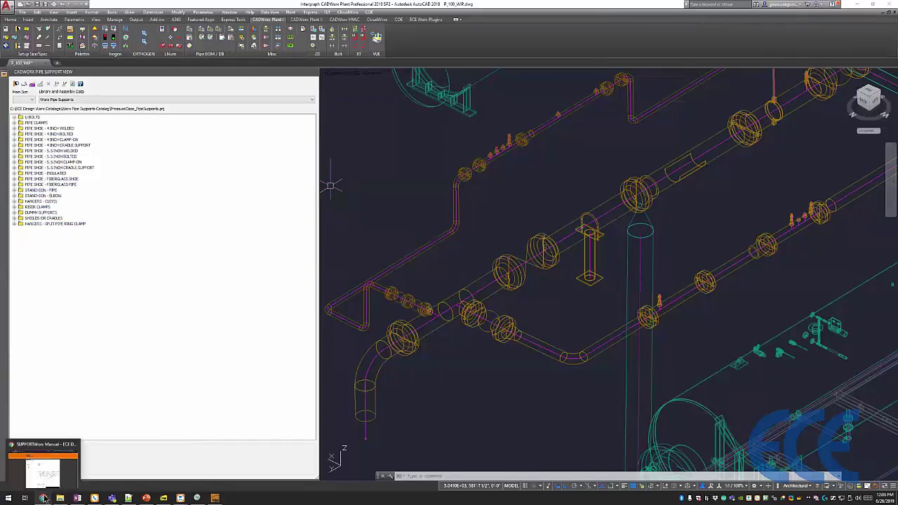
pyautogui.click(46, 470)
pyautogui.scroll(-1, 781, 292)
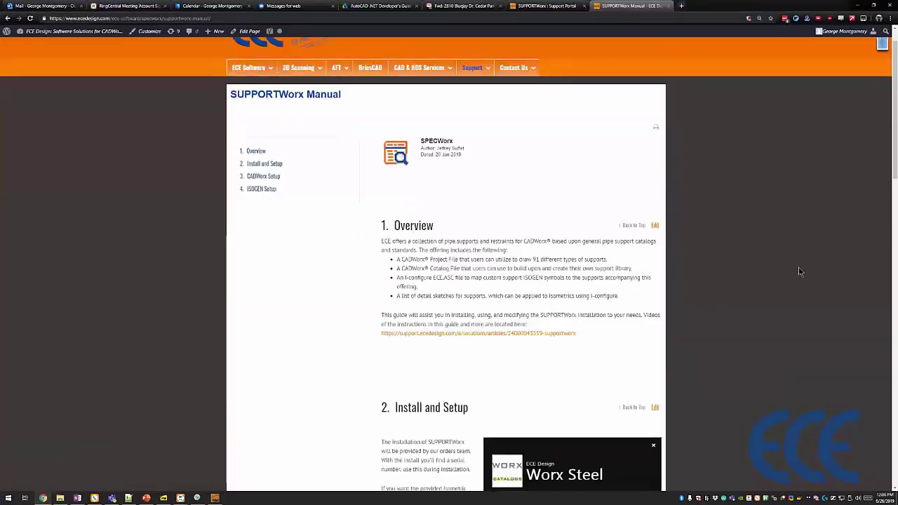
pyautogui.scroll(1, 797, 267)
pyautogui.scroll(-1, 791, 274)
pyautogui.scroll(1, 783, 232)
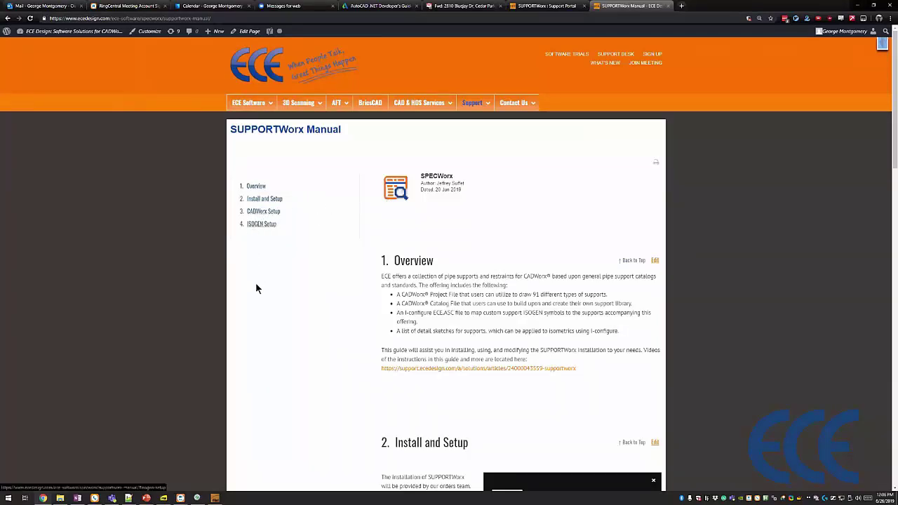
pyautogui.scroll(-15, 699, 319)
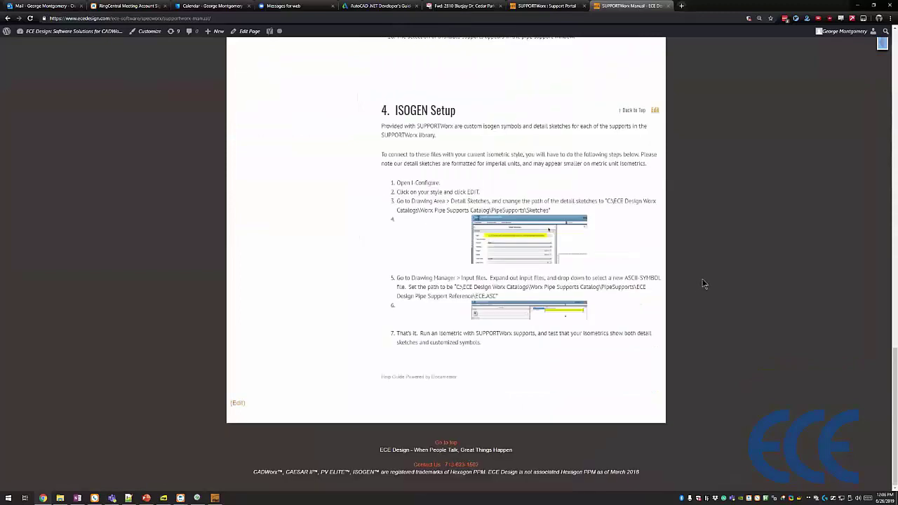